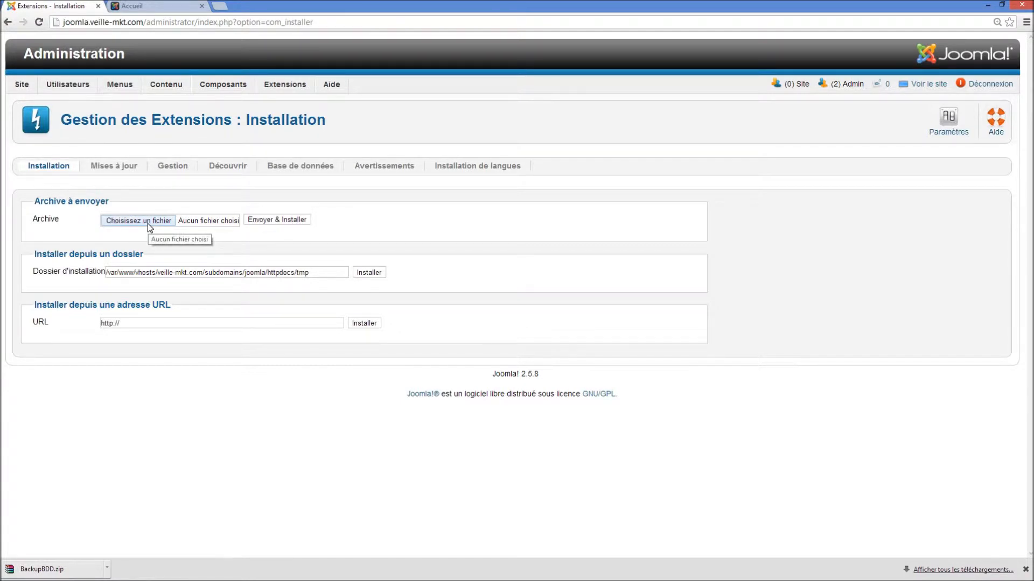
- Upload and install the extension archive joomla2.zip from the LiveOptims folder
{"action": "left_click", "coordinate": [148, 224]}
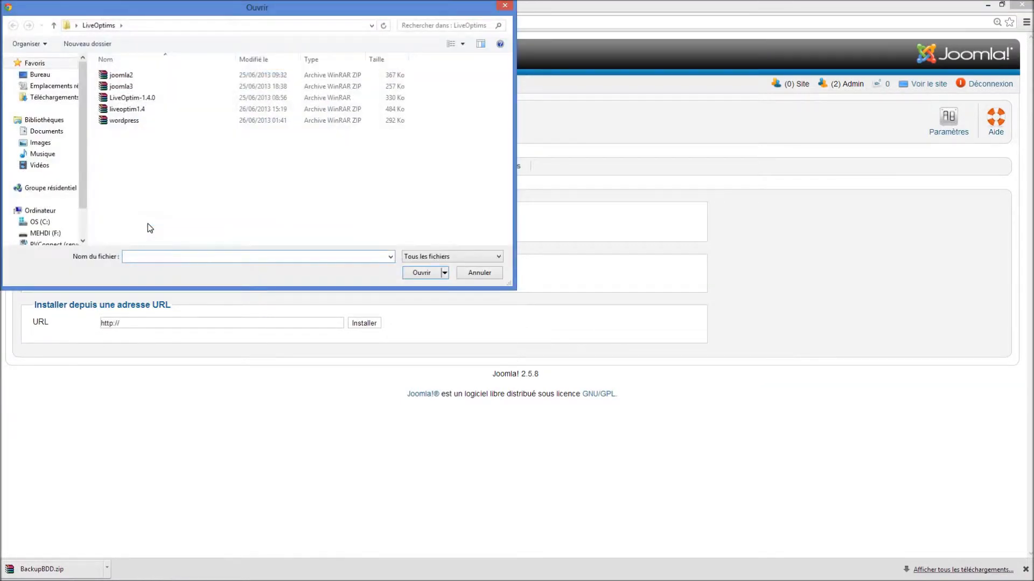
{"action": "left_click", "coordinate": [128, 75]}
{"action": "left_click", "coordinate": [415, 277]}
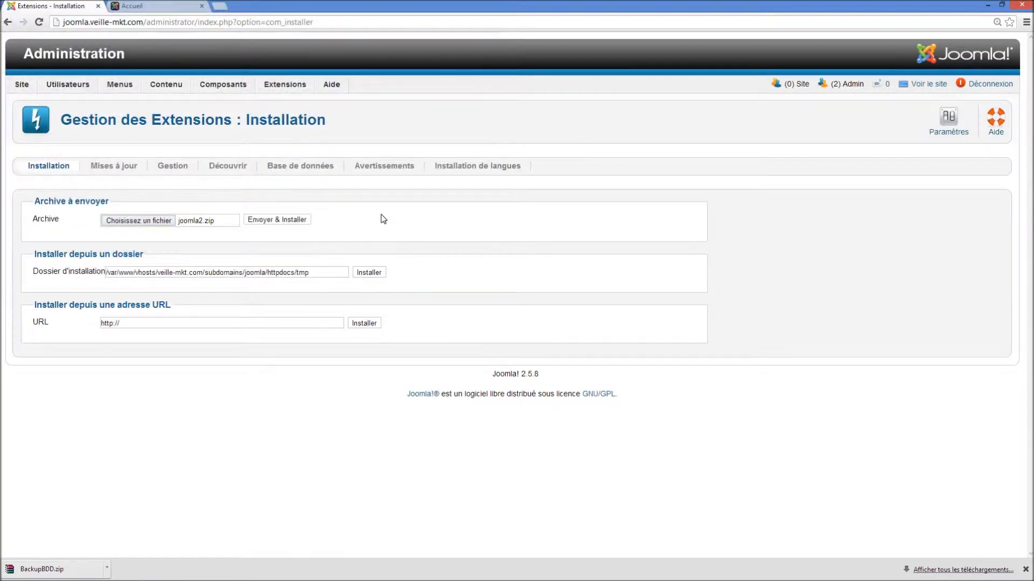
{"action": "left_click", "coordinate": [258, 226]}
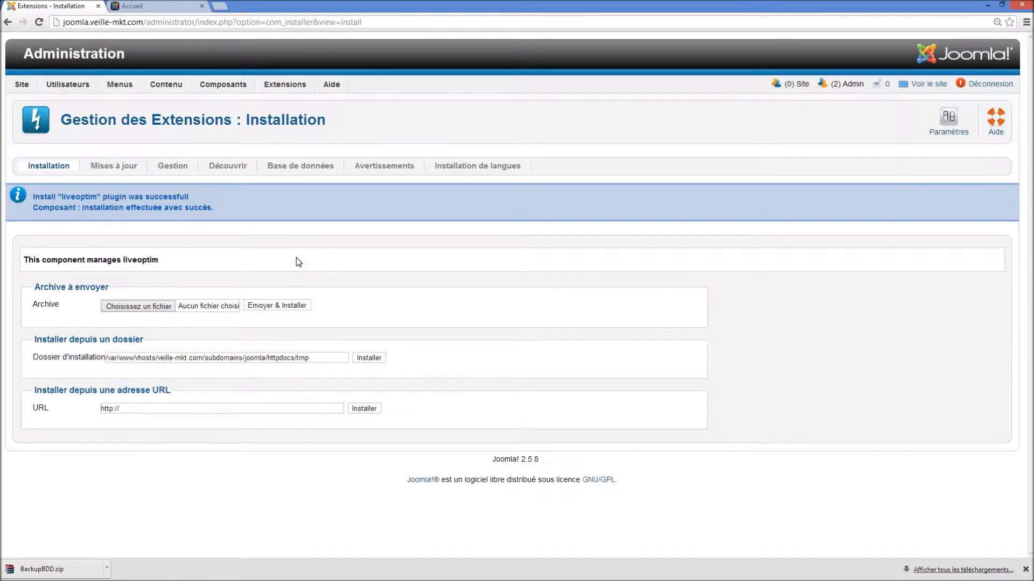
- Open the Liveoptim component's home page and review its key expressions section
{"action": "mouse_move", "coordinate": [222, 85]}
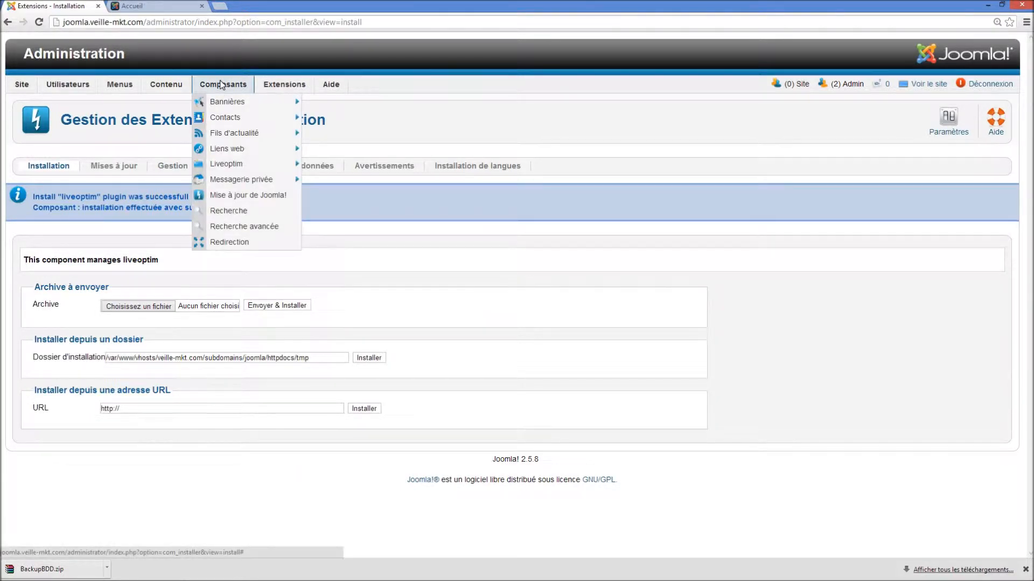
{"action": "mouse_move", "coordinate": [245, 169]}
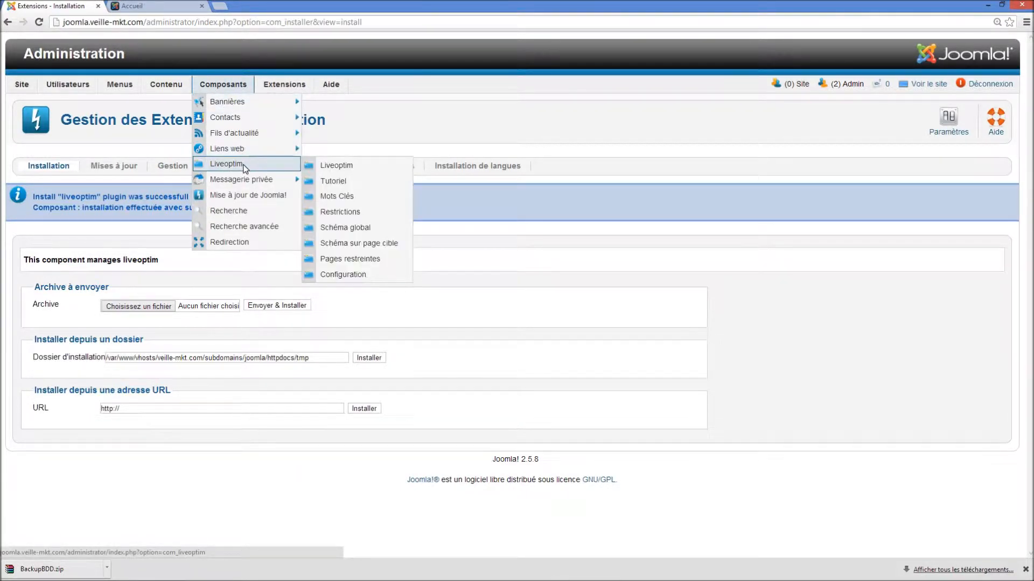
{"action": "left_click", "coordinate": [243, 166]}
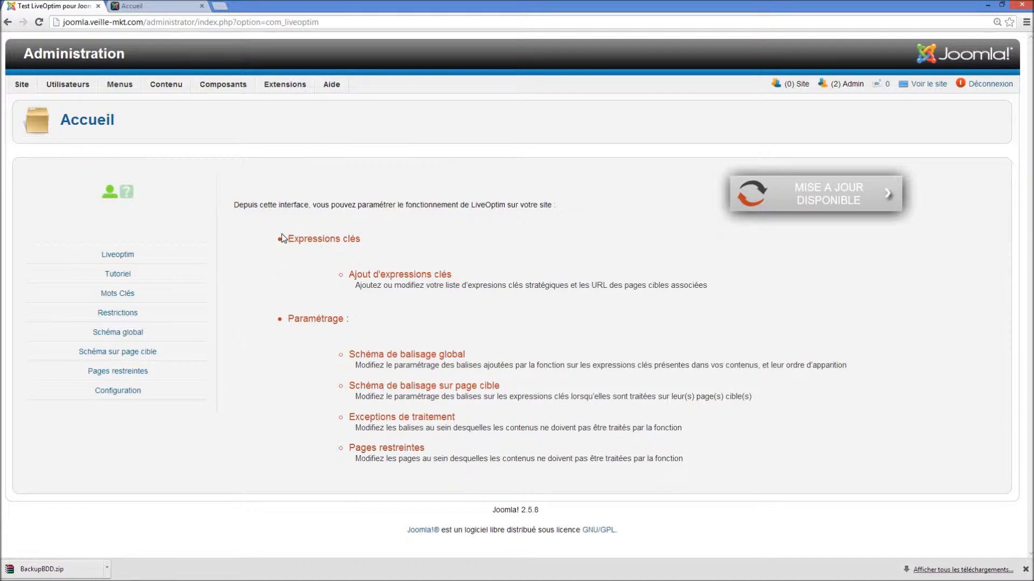
{"action": "left_click_drag", "start_coordinate": [289, 239], "coordinate": [383, 240]}
{"action": "left_click", "coordinate": [383, 239]}
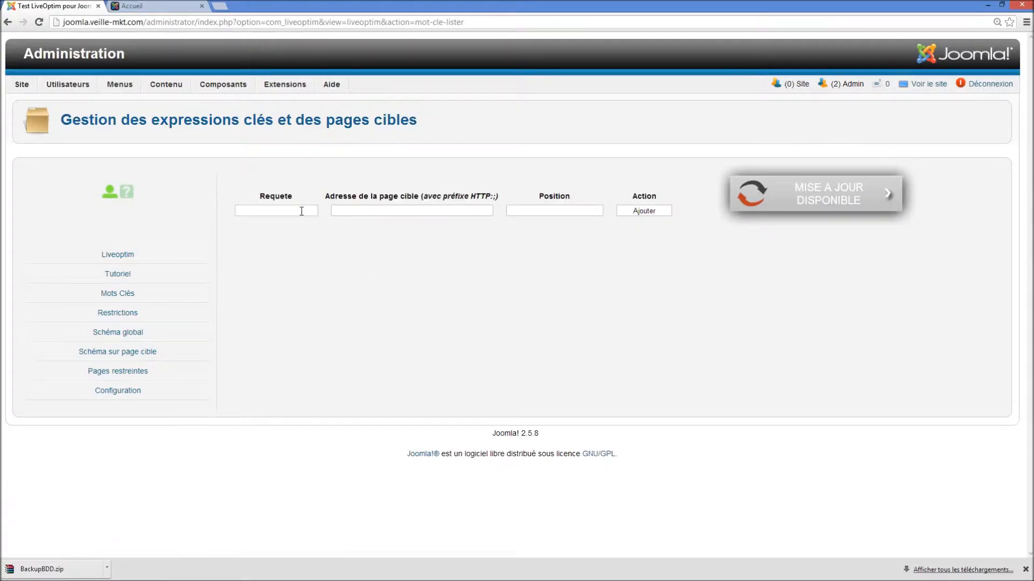
- Add the keyword "joomla" to the key expressions list without a target page address
{"action": "left_click", "coordinate": [288, 211]}
{"action": "left_click", "coordinate": [271, 271]}
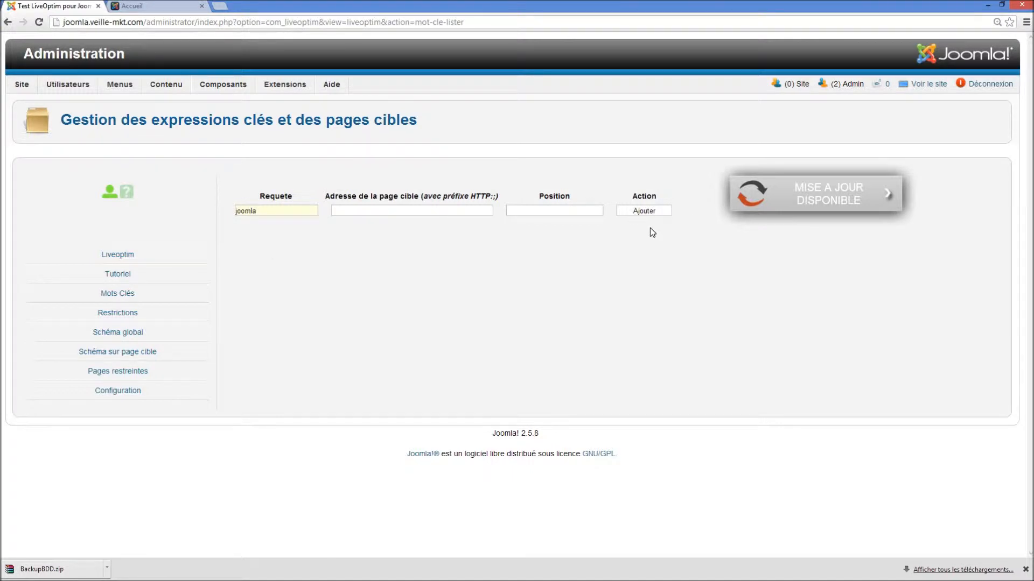
{"action": "left_click", "coordinate": [641, 211]}
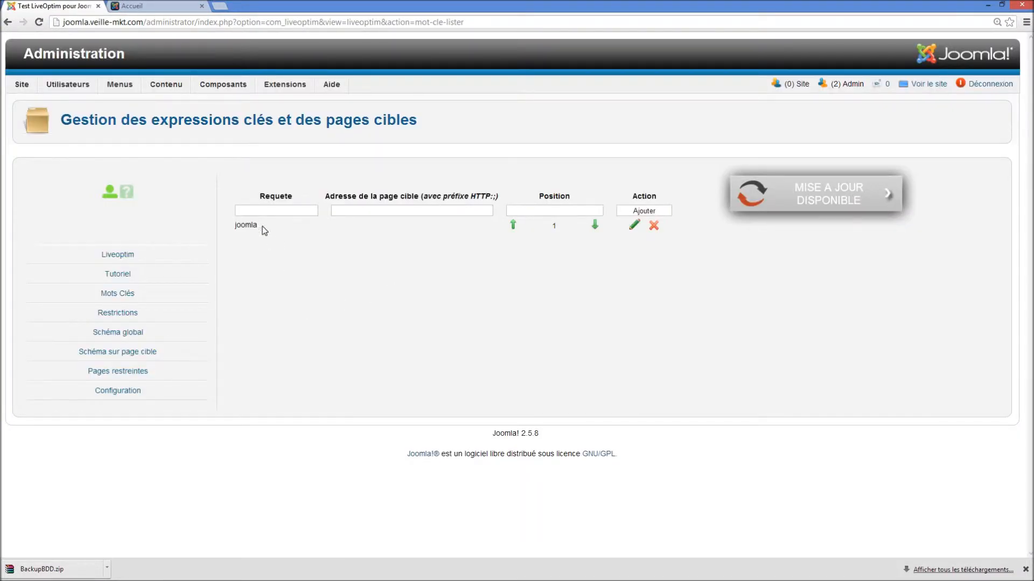
{"action": "left_click_drag", "start_coordinate": [259, 226], "coordinate": [235, 226]}
{"action": "left_click", "coordinate": [242, 249]}
- Open the global tagging schema and examine its tag structures and the loop processing setting
{"action": "left_click", "coordinate": [129, 335]}
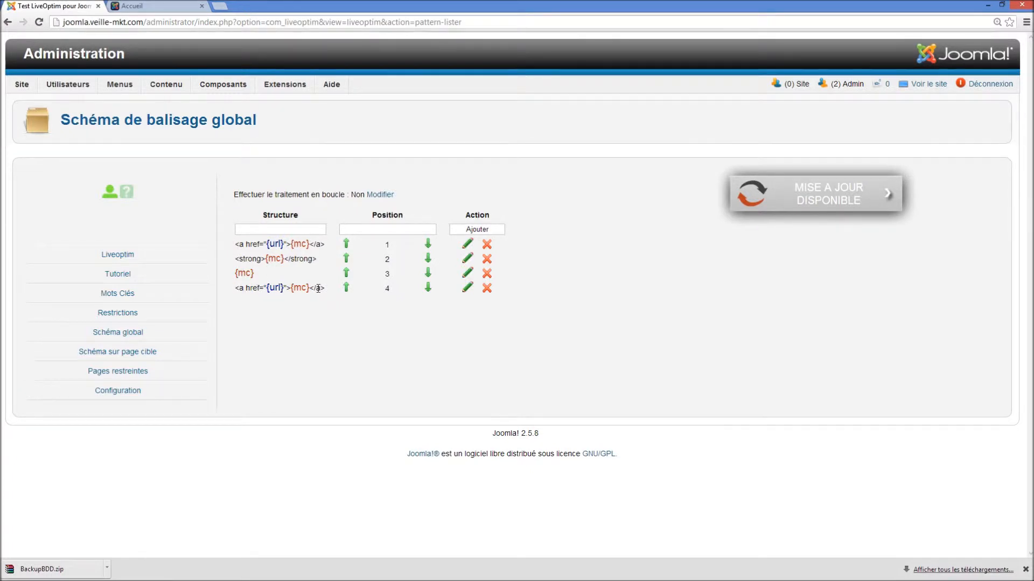
{"action": "left_click_drag", "start_coordinate": [325, 288], "coordinate": [210, 291]}
{"action": "left_click", "coordinate": [366, 362]}
{"action": "left_click", "coordinate": [380, 195]}
- Delete all the existing structures from the target page tagging schema
{"action": "left_click", "coordinate": [137, 353]}
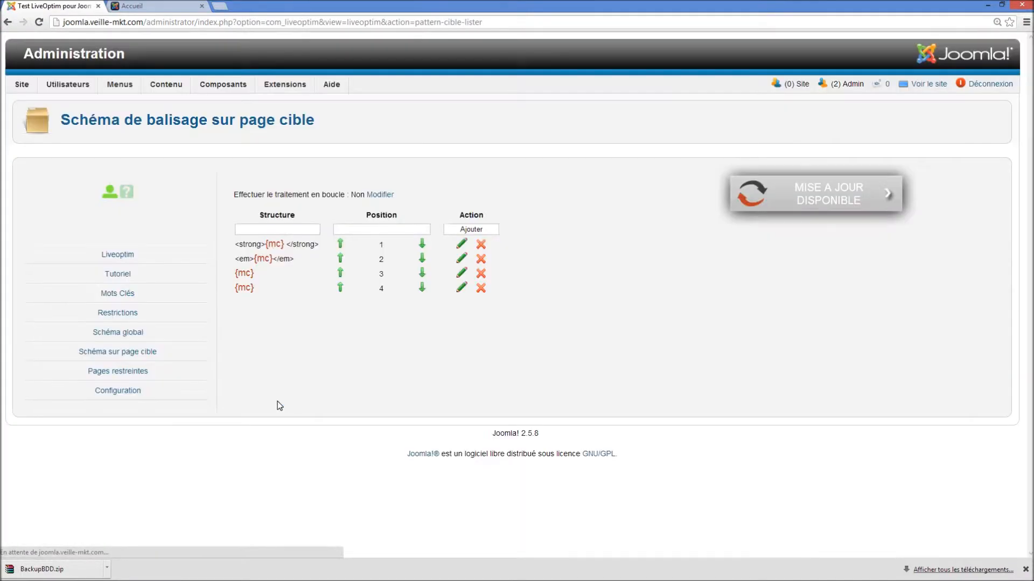
{"action": "left_click", "coordinate": [480, 245]}
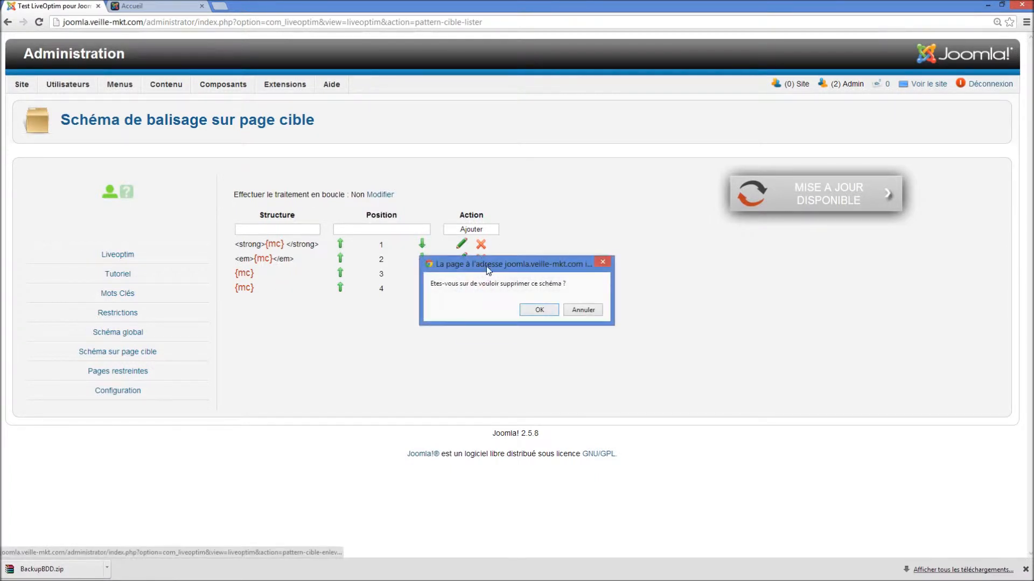
{"action": "left_click", "coordinate": [529, 313]}
{"action": "left_click", "coordinate": [479, 244]}
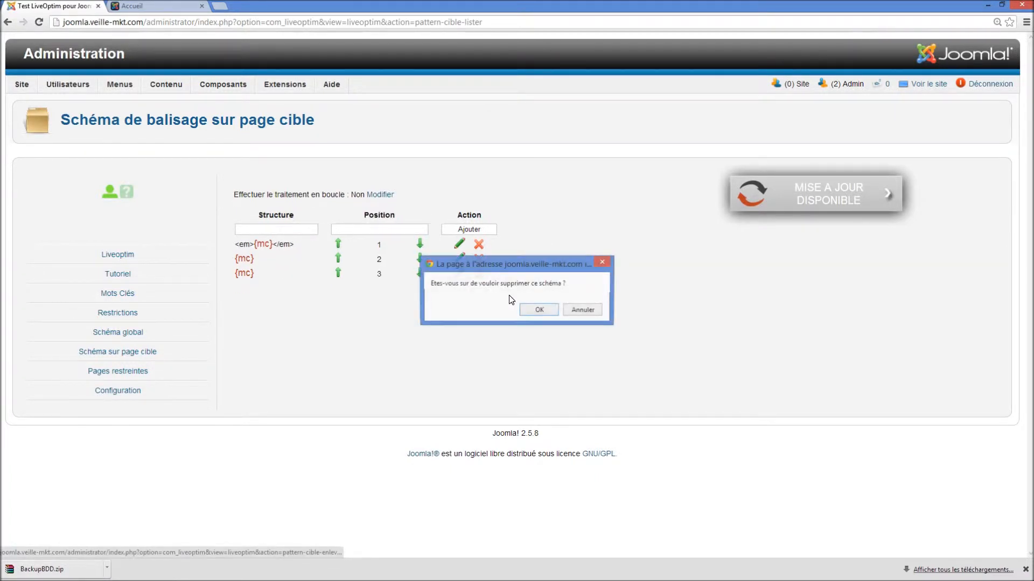
{"action": "left_click", "coordinate": [534, 311]}
{"action": "left_click", "coordinate": [479, 243]}
{"action": "left_click", "coordinate": [528, 311]}
{"action": "left_click", "coordinate": [479, 245]}
{"action": "left_click", "coordinate": [530, 310]}
- Add the structure <strong style="color: green">{mc} </strong> to the target page tagging schema
{"action": "left_click", "coordinate": [284, 228]}
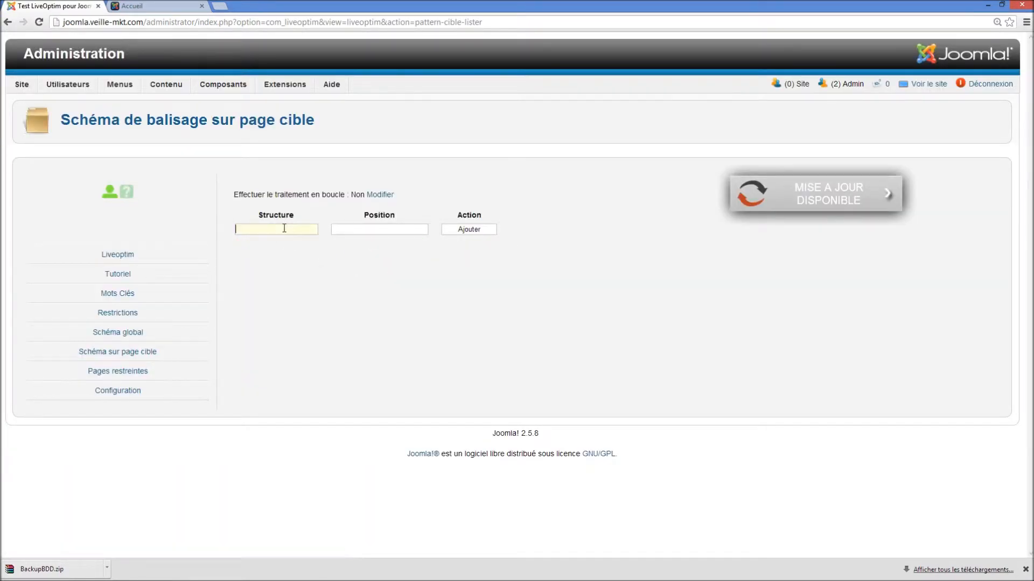
{"action": "left_click", "coordinate": [284, 228]}
{"action": "left_click", "coordinate": [322, 242]}
{"action": "left_click", "coordinate": [474, 232]}
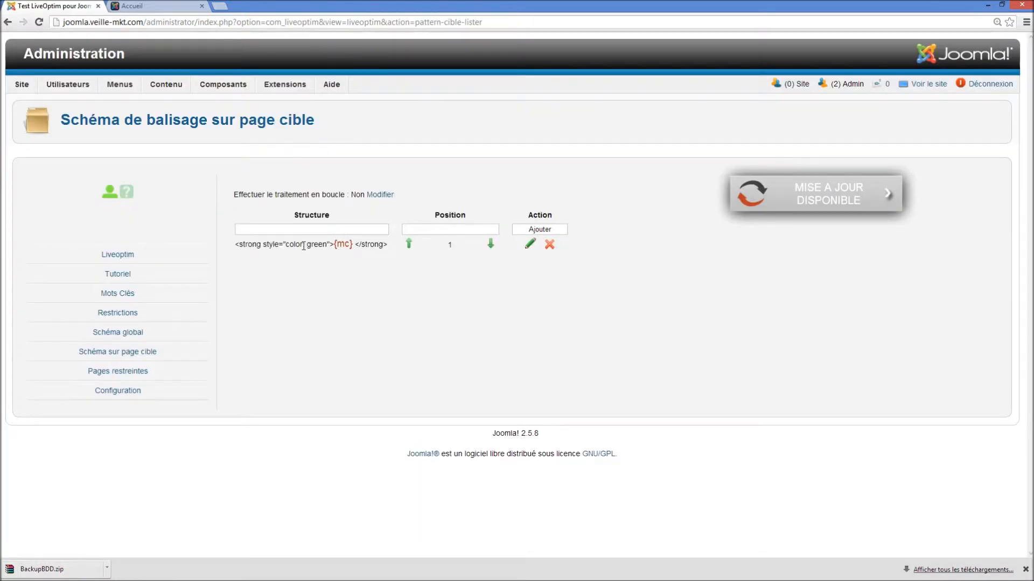
- Add the structure <strong style="color: red">{mc} </strong> to the target page tagging schema
{"action": "left_click", "coordinate": [362, 229]}
{"action": "left_click", "coordinate": [345, 254]}
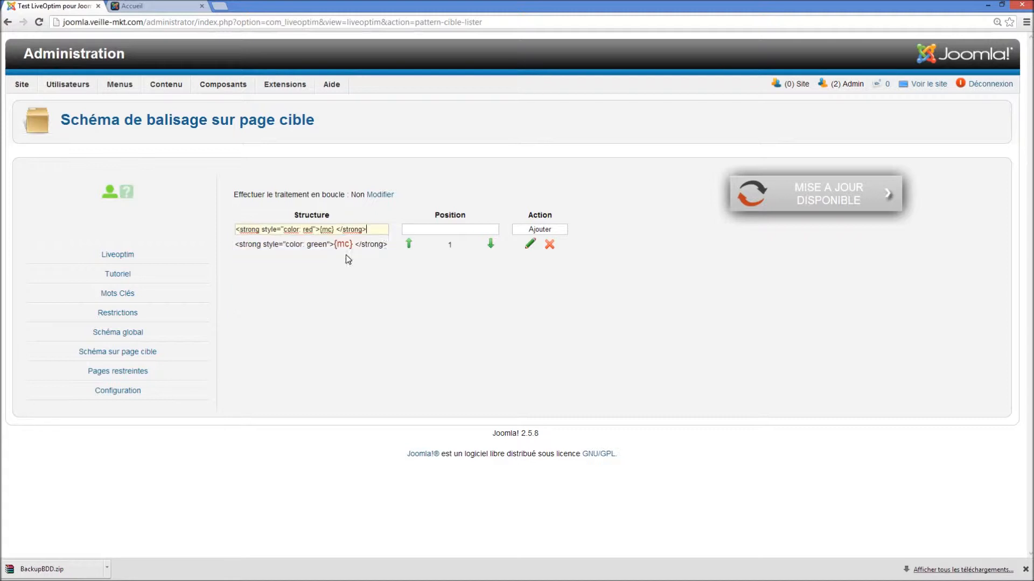
{"action": "left_click", "coordinate": [554, 229]}
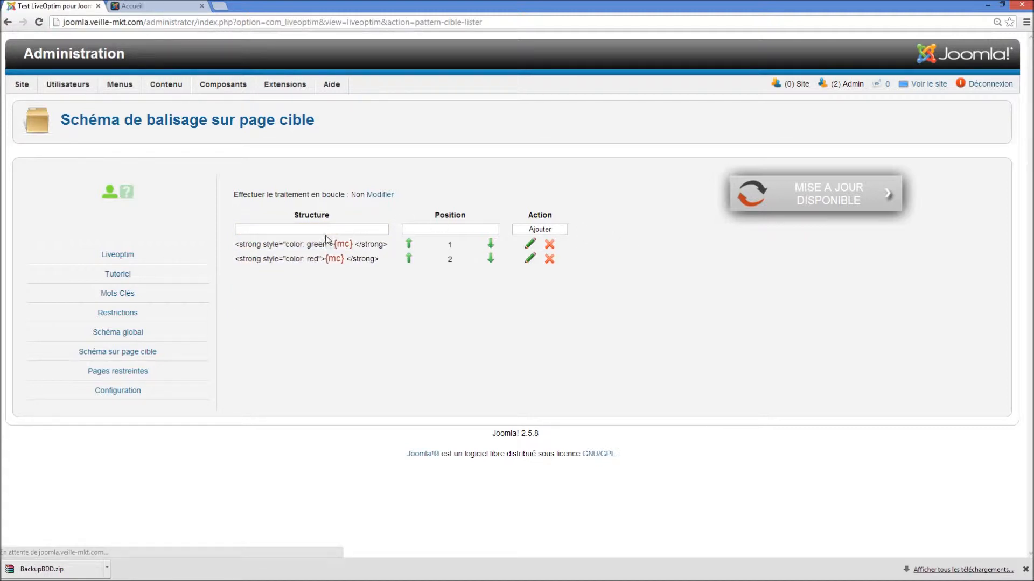
- Add the structure <strong style="color: yellow">{mc} </strong> to the target page tagging schema
{"action": "left_click", "coordinate": [317, 231]}
{"action": "left_click", "coordinate": [319, 265]}
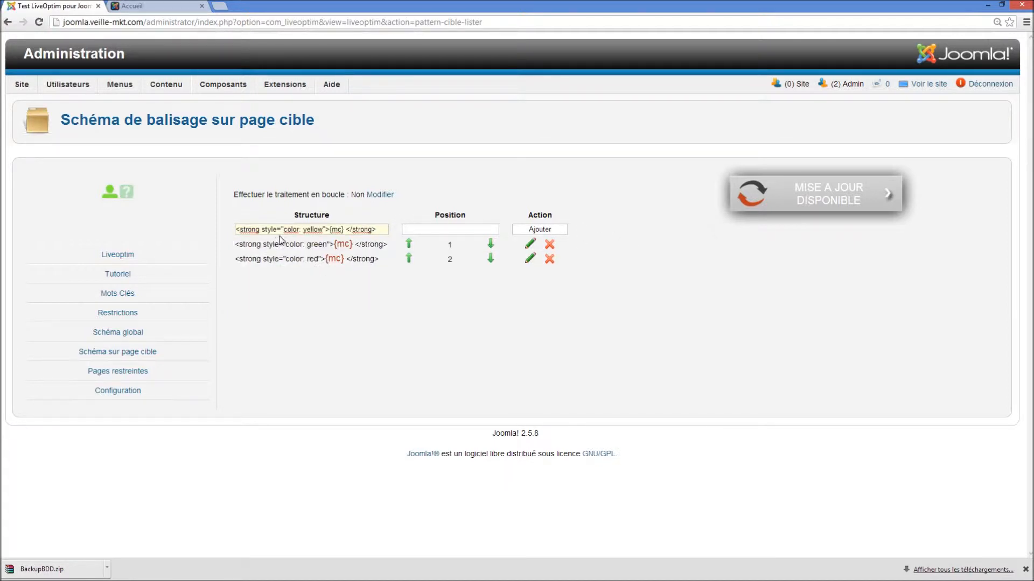
{"action": "left_click", "coordinate": [555, 231]}
{"action": "left_click_drag", "start_coordinate": [279, 244], "coordinate": [380, 275]}
{"action": "left_click", "coordinate": [380, 370]}
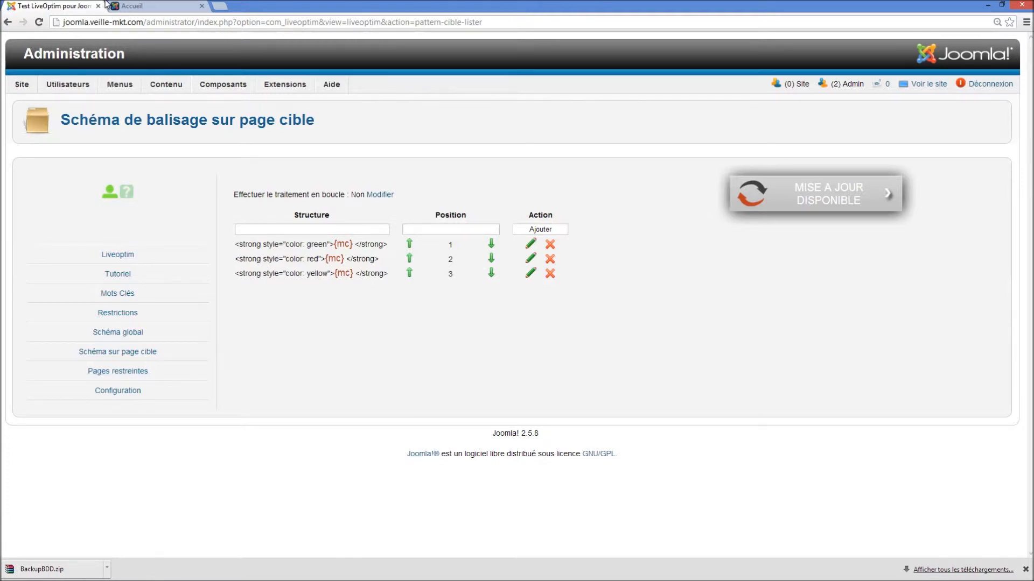
{"action": "left_click", "coordinate": [120, 295]}
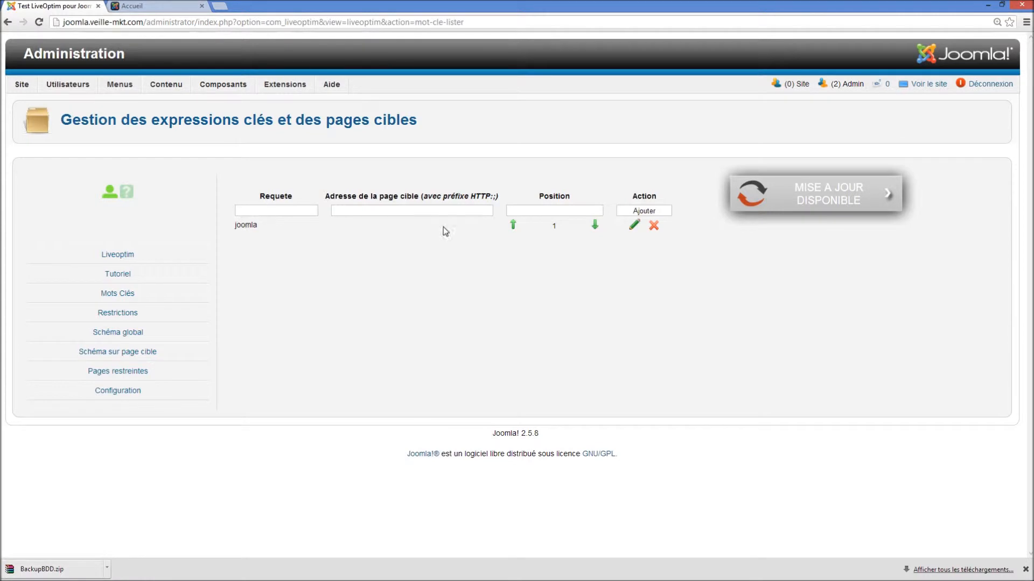
{"action": "left_click", "coordinate": [634, 225]}
{"action": "left_click", "coordinate": [397, 230]}
{"action": "left_click", "coordinate": [396, 231]}
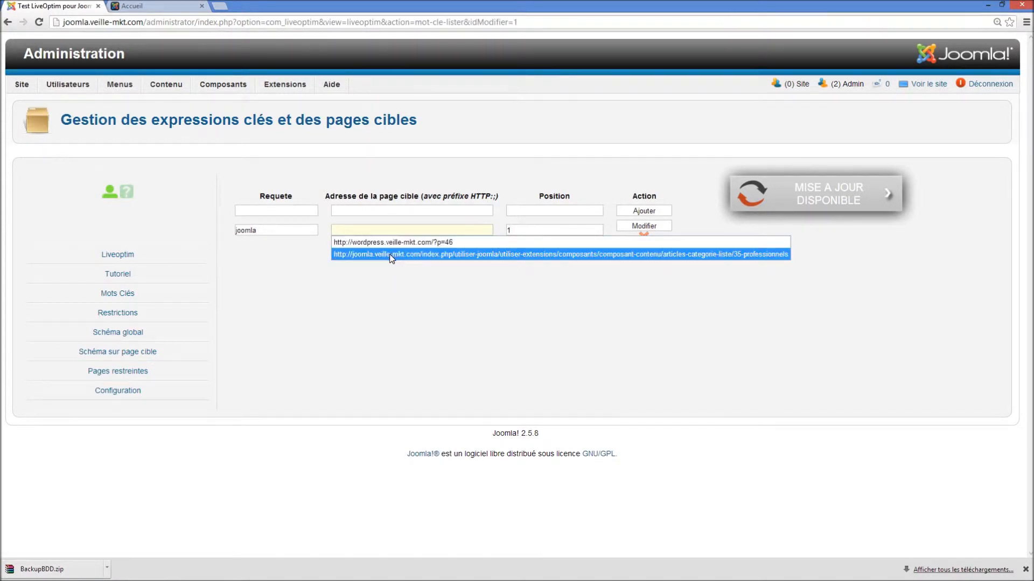
{"action": "left_click", "coordinate": [392, 257]}
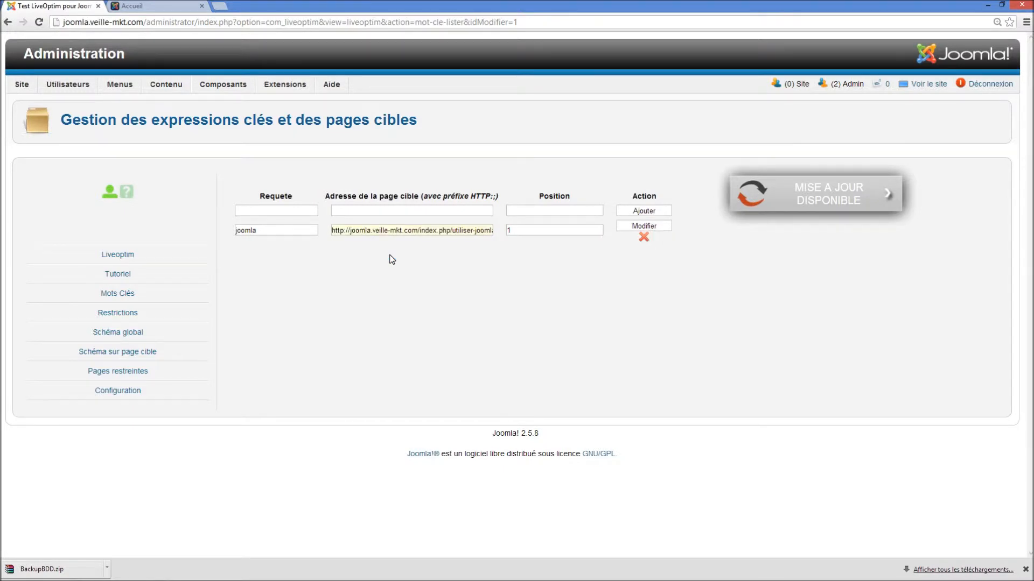
{"action": "left_click", "coordinate": [645, 226]}
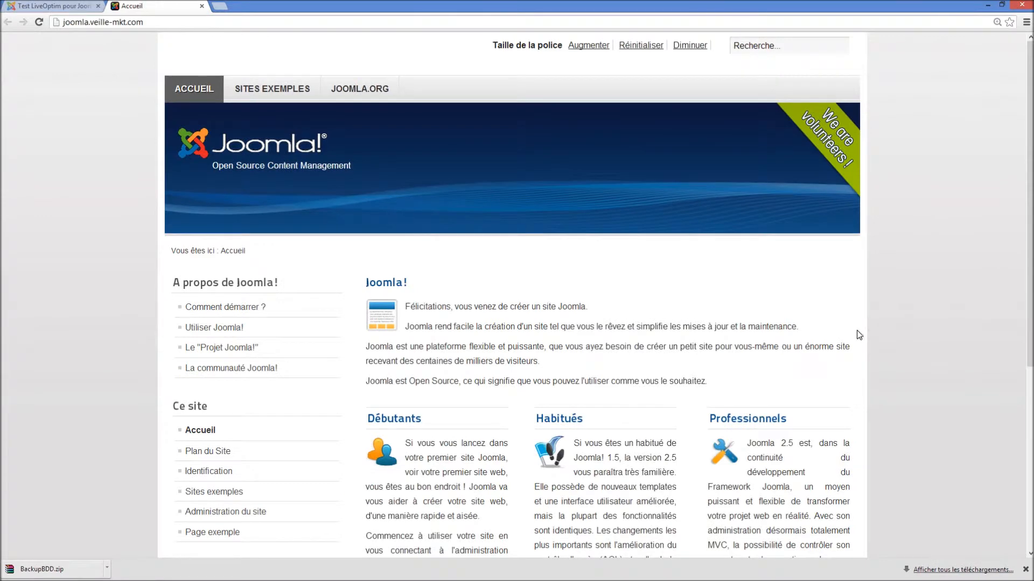
- Examine how the "joomla" keyword is linked and bolded throughout the site's home page
{"action": "scroll", "coordinate": [858, 335], "scroll_direction": "down", "scroll_amount": 1}
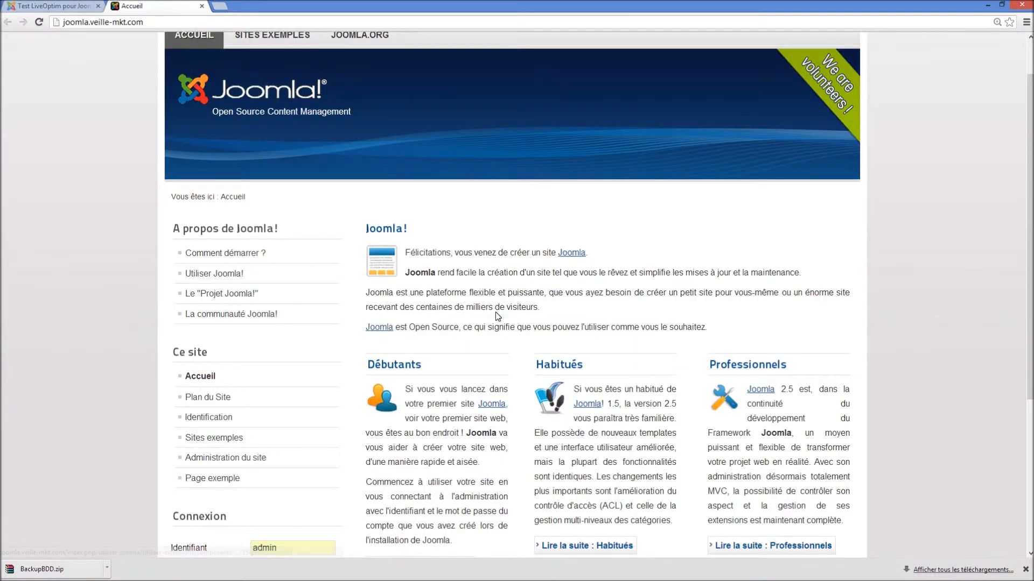
{"action": "scroll", "coordinate": [498, 317], "scroll_direction": "down", "scroll_amount": 1}
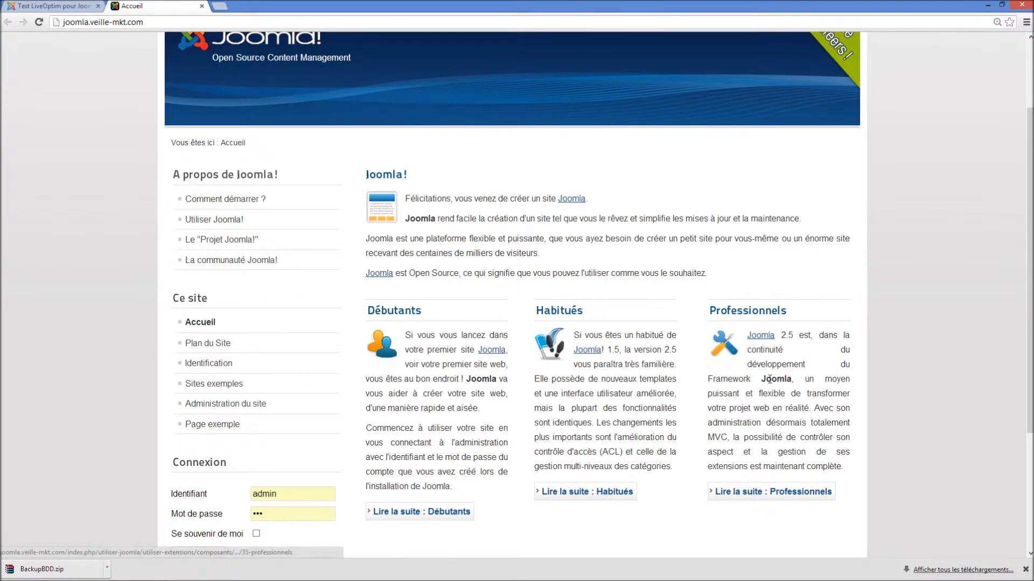
{"action": "scroll", "coordinate": [611, 390], "scroll_direction": "down", "scroll_amount": 4}
{"action": "scroll", "coordinate": [611, 389], "scroll_direction": "up", "scroll_amount": 5}
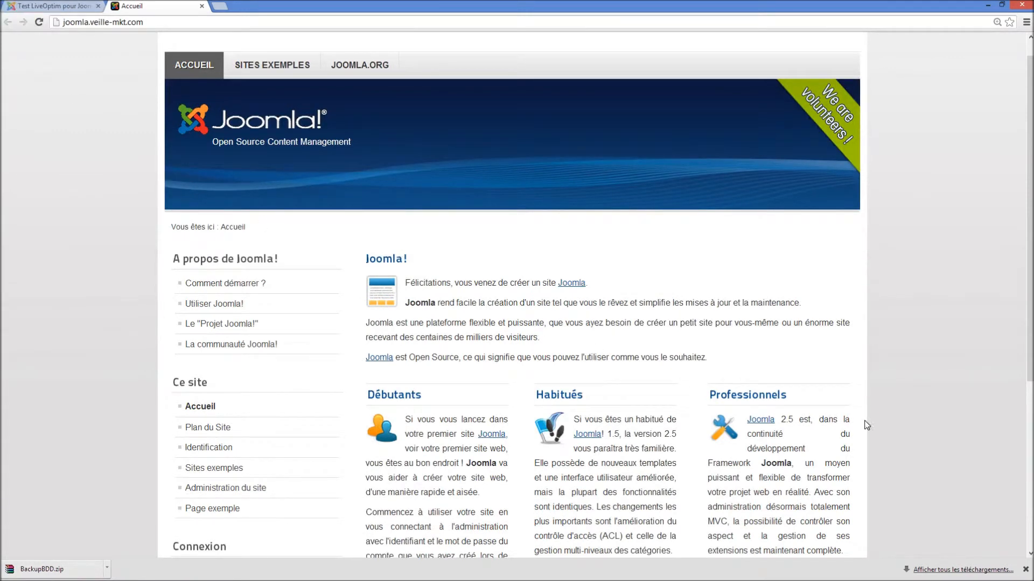
- Open the Professionnels article in a new tab and examine the keyword's coloured tags
{"action": "double_click", "coordinate": [799, 398]}
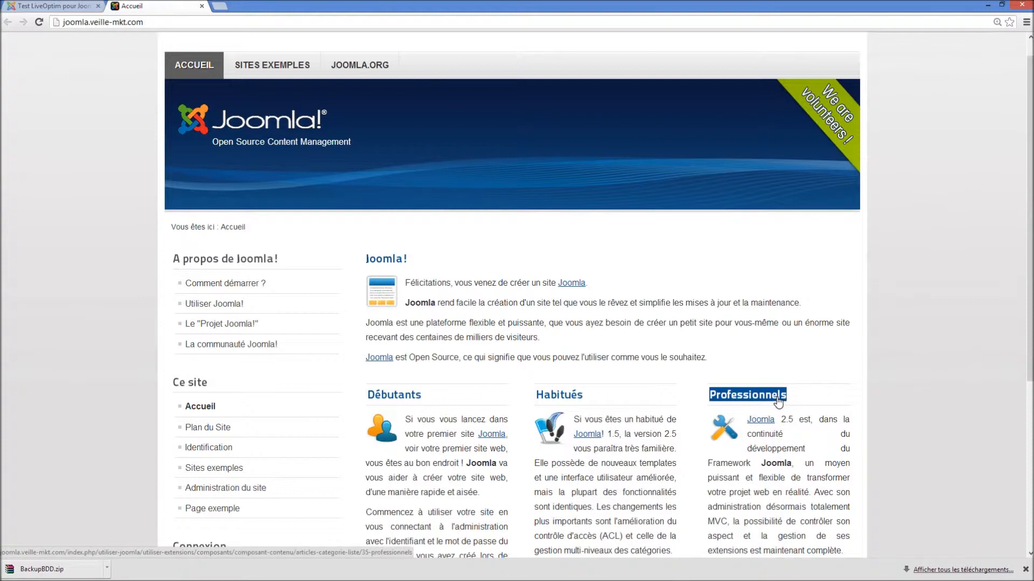
{"action": "left_click", "coordinate": [778, 401], "text": "ctrl"}
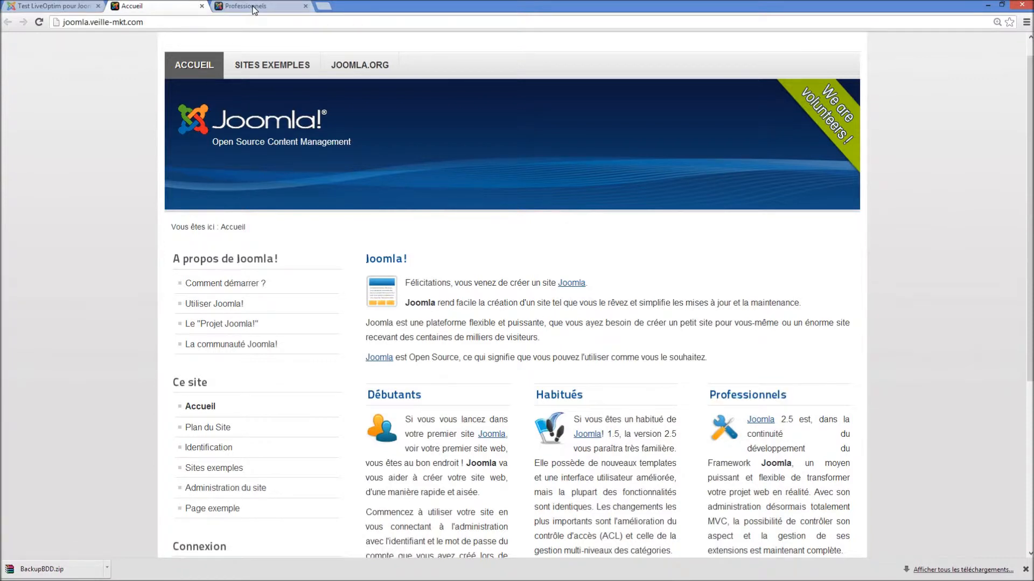
{"action": "left_click", "coordinate": [253, 7]}
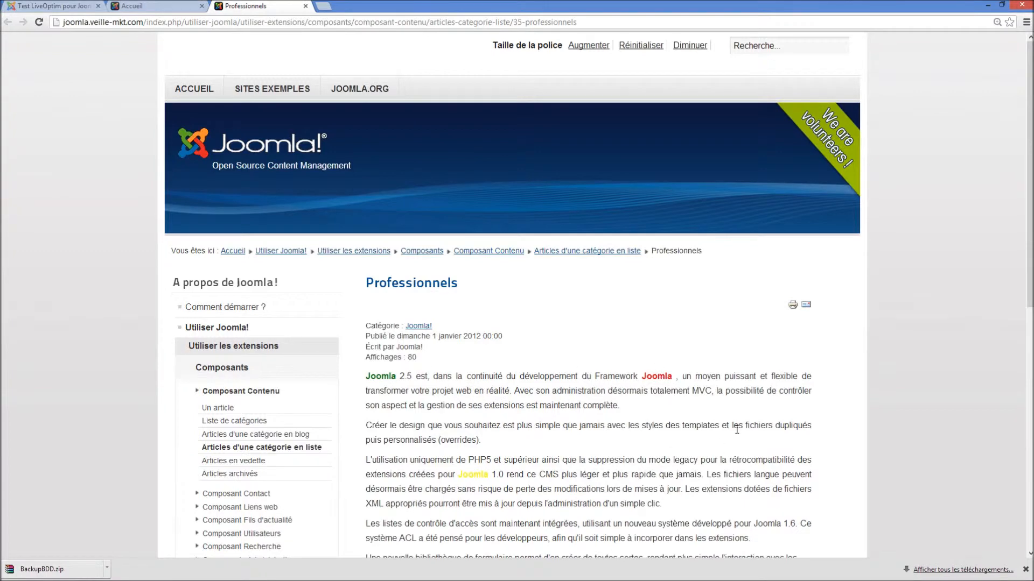
{"action": "scroll", "coordinate": [714, 423], "scroll_direction": "down", "scroll_amount": 2}
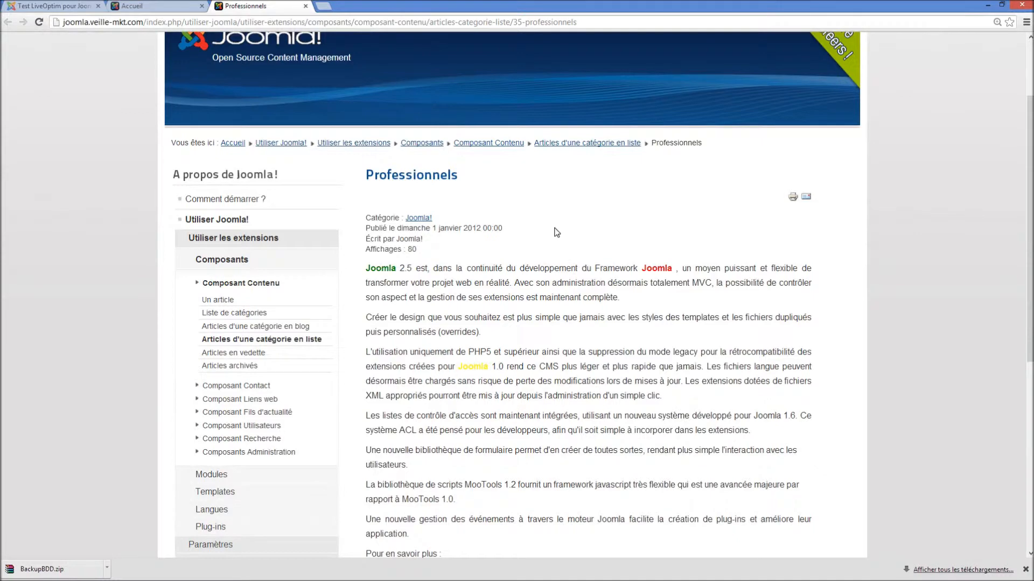
- Open the home page's Joomla! article in a new tab, check its keyword tagging, and close it
{"action": "left_click", "coordinate": [141, 6]}
{"action": "middle_click", "coordinate": [398, 268]}
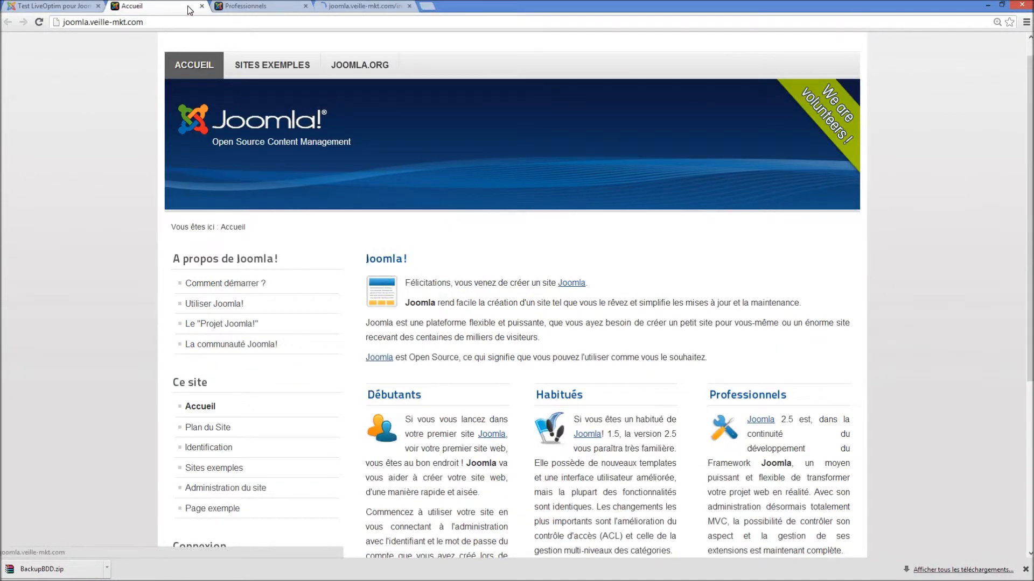
{"action": "left_click", "coordinate": [343, 5]}
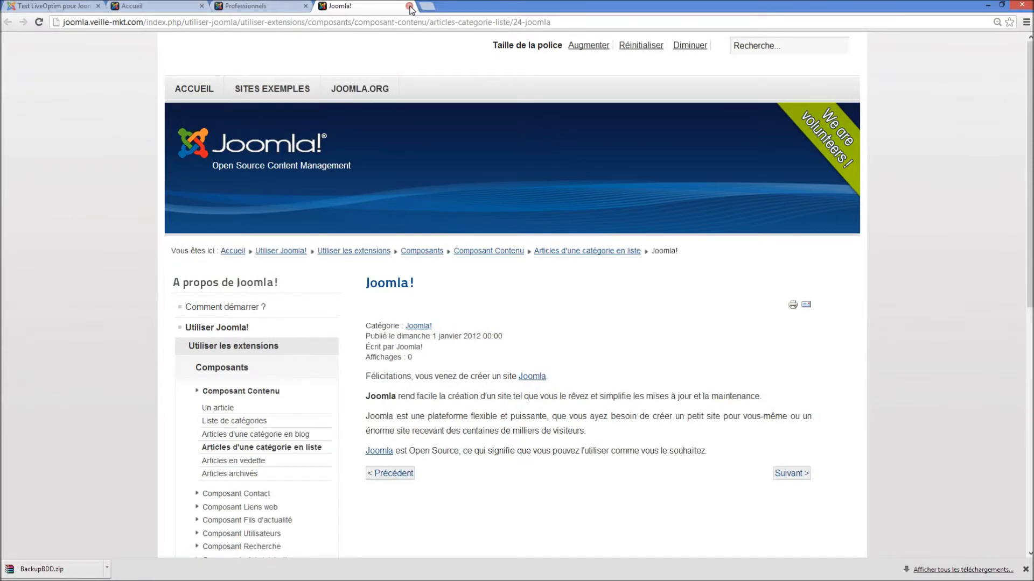
{"action": "left_click", "coordinate": [409, 6]}
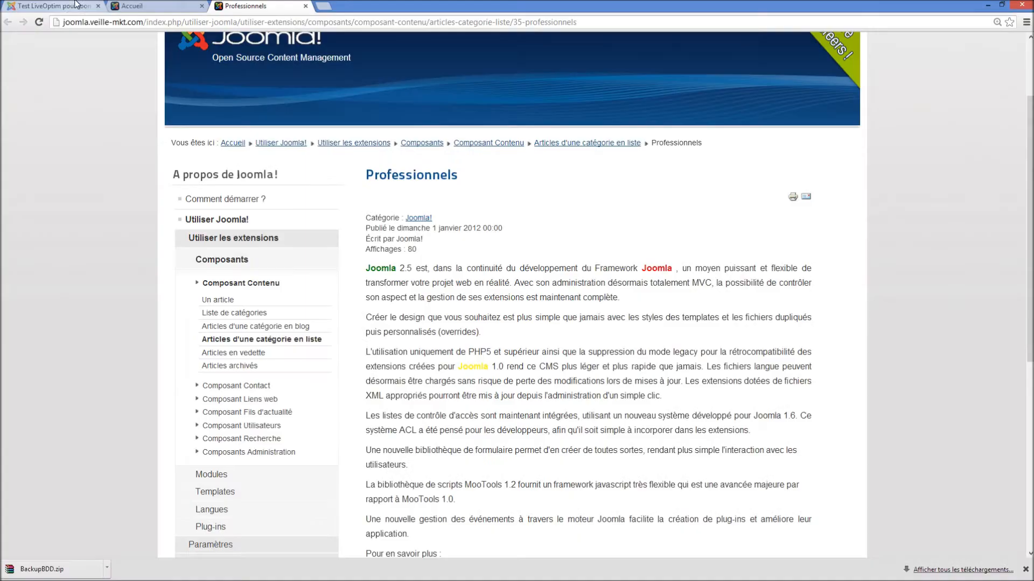
{"action": "left_click", "coordinate": [67, 6]}
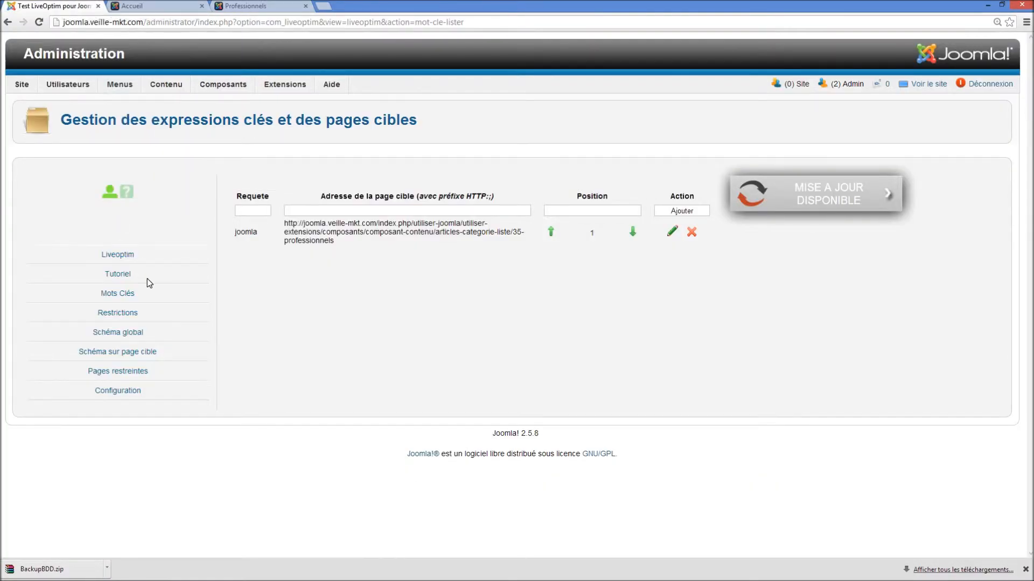
{"action": "left_click", "coordinate": [122, 373]}
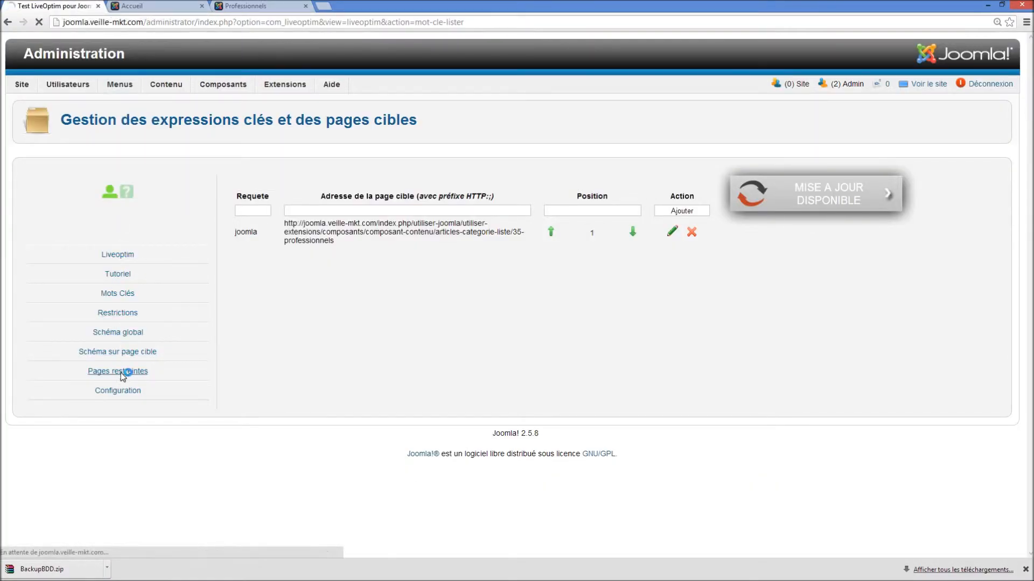
{"action": "left_click", "coordinate": [264, 192]}
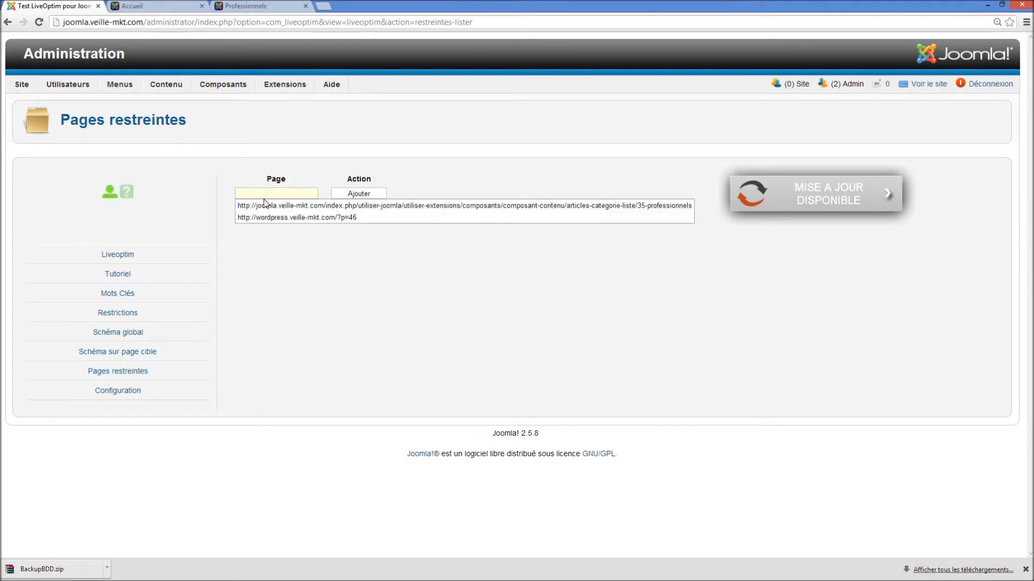
{"action": "left_click", "coordinate": [265, 205]}
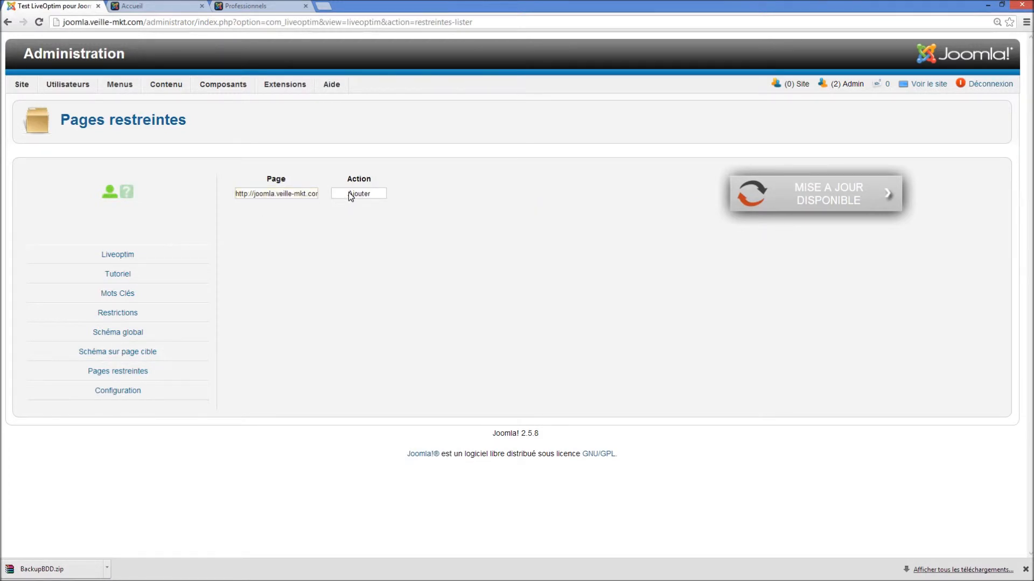
{"action": "left_click", "coordinate": [350, 194]}
- Reload the Professionnels article and the home page to compare the "joomla" keyword tagging on each
{"action": "left_click", "coordinate": [252, 8]}
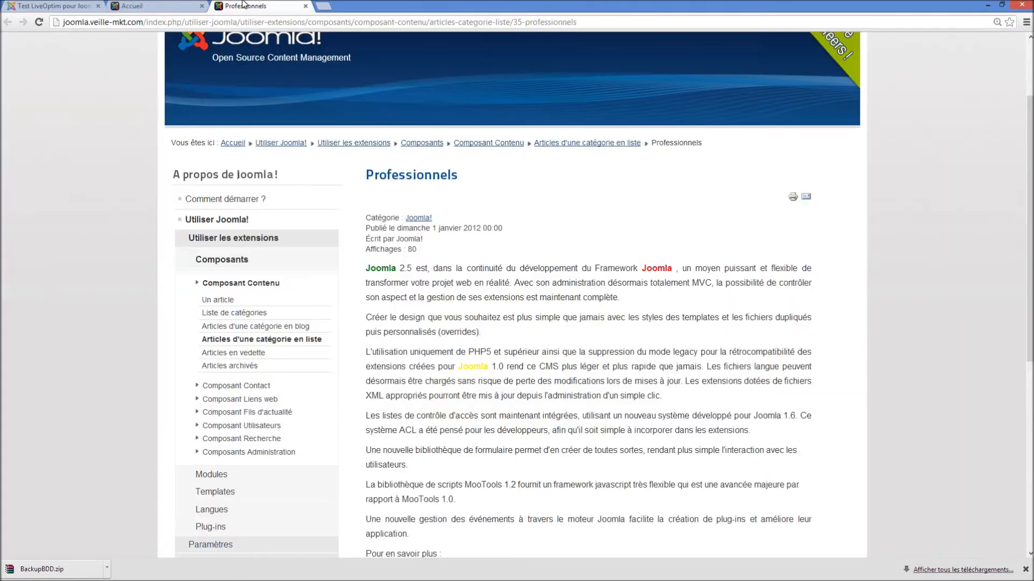
{"action": "key", "text": "F5"}
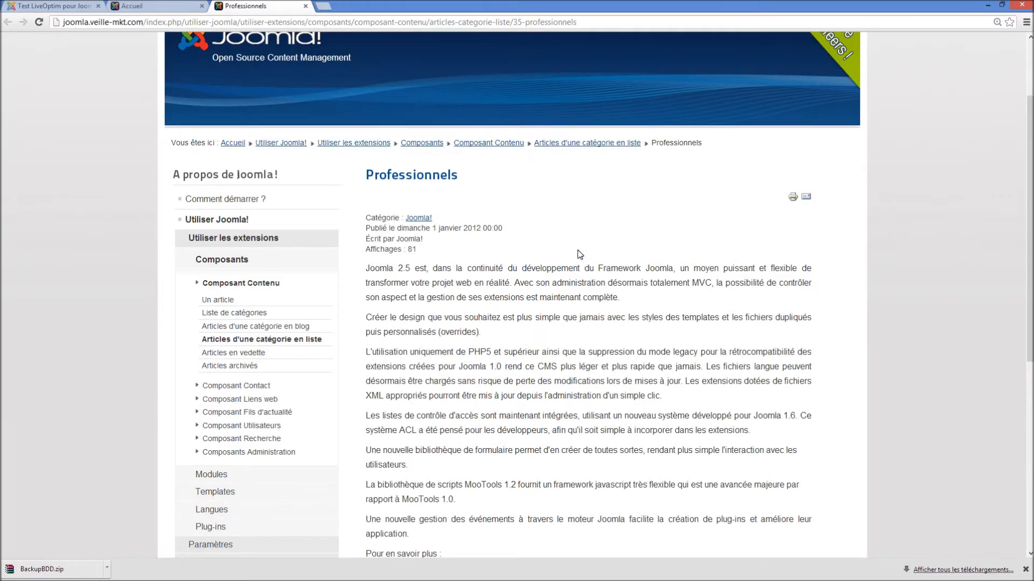
{"action": "left_click", "coordinate": [129, 6]}
{"action": "left_click", "coordinate": [69, 6]}
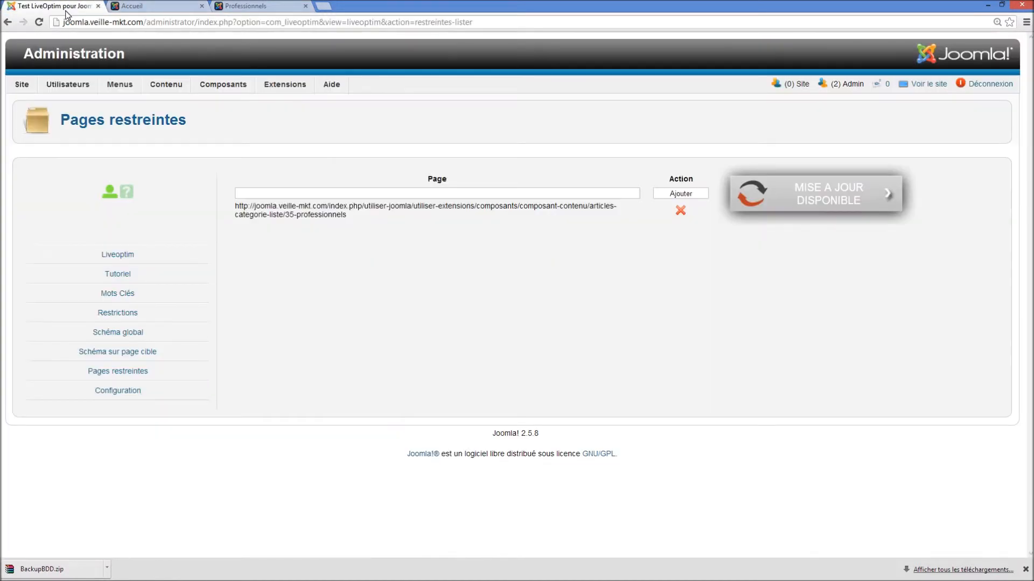
{"action": "left_click", "coordinate": [164, 5]}
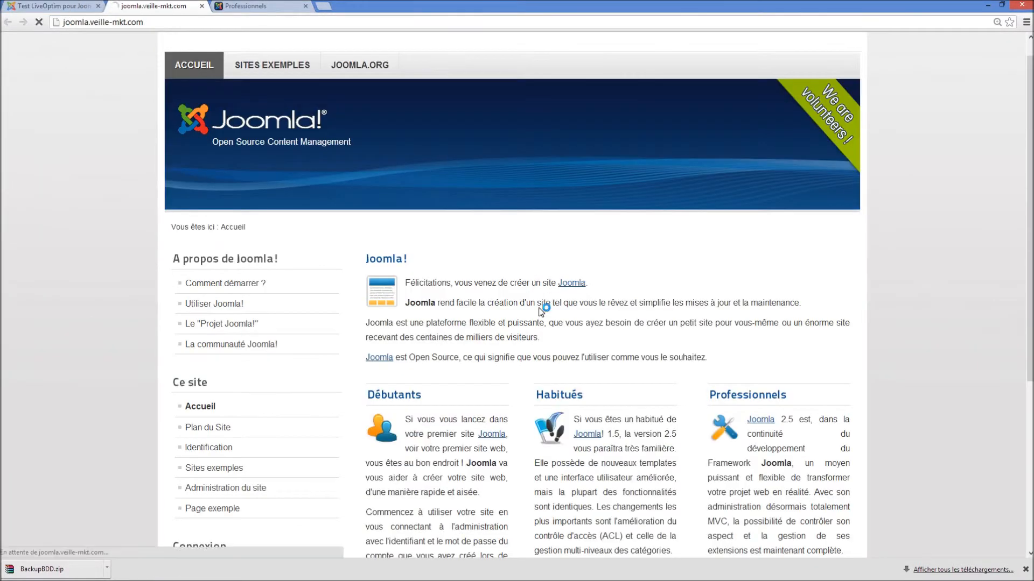
{"action": "scroll", "coordinate": [732, 302], "scroll_direction": "down", "scroll_amount": 4}
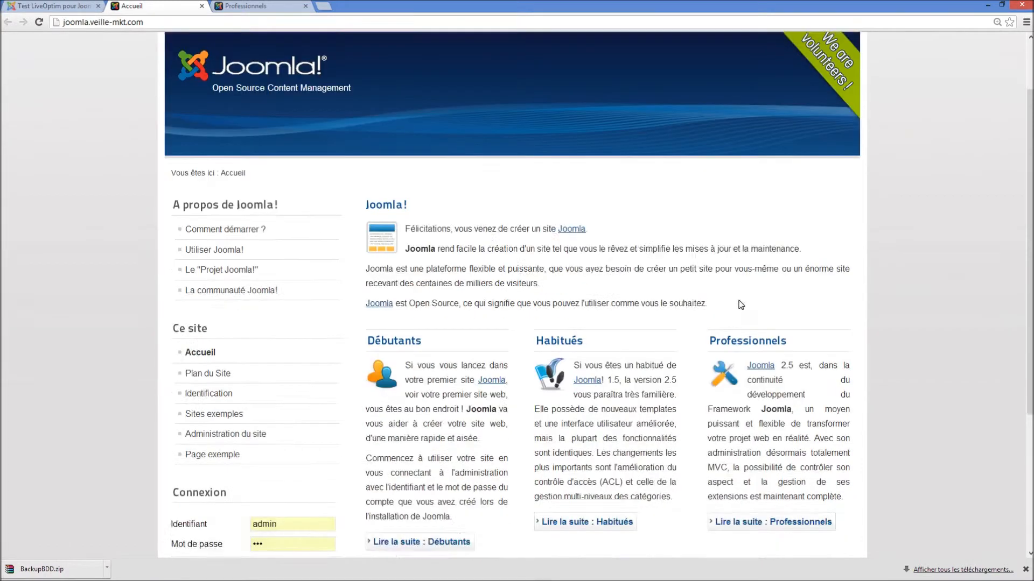
- Examine the HTML tags in LiveOptim's processing exceptions, including em, embed, i and the h1 to h6 headings
{"action": "left_click", "coordinate": [69, 6]}
{"action": "left_click", "coordinate": [129, 316]}
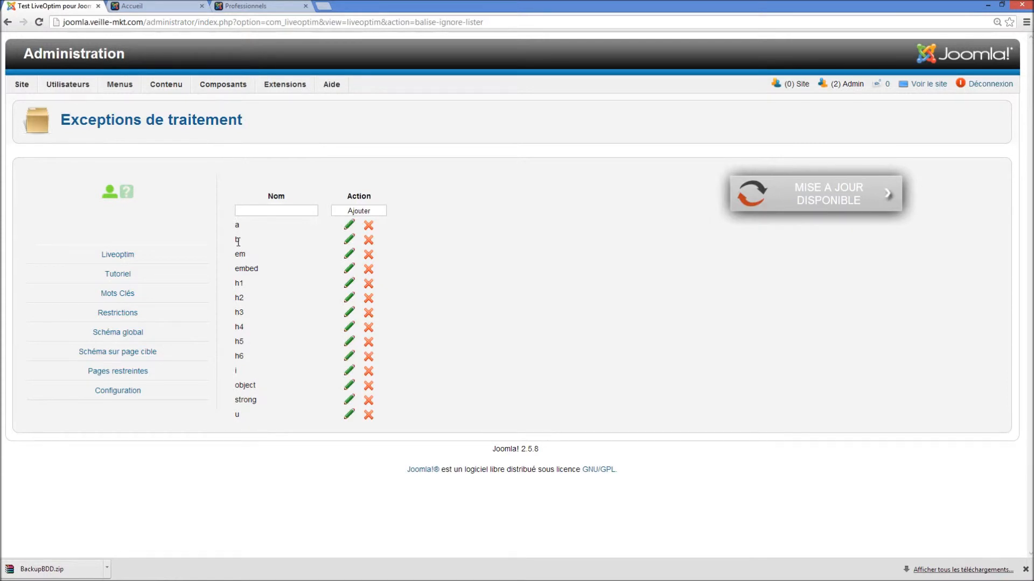
{"action": "left_click_drag", "start_coordinate": [239, 253], "coordinate": [257, 268]}
{"action": "double_click", "coordinate": [236, 370]}
{"action": "left_click_drag", "start_coordinate": [235, 280], "coordinate": [241, 379]}
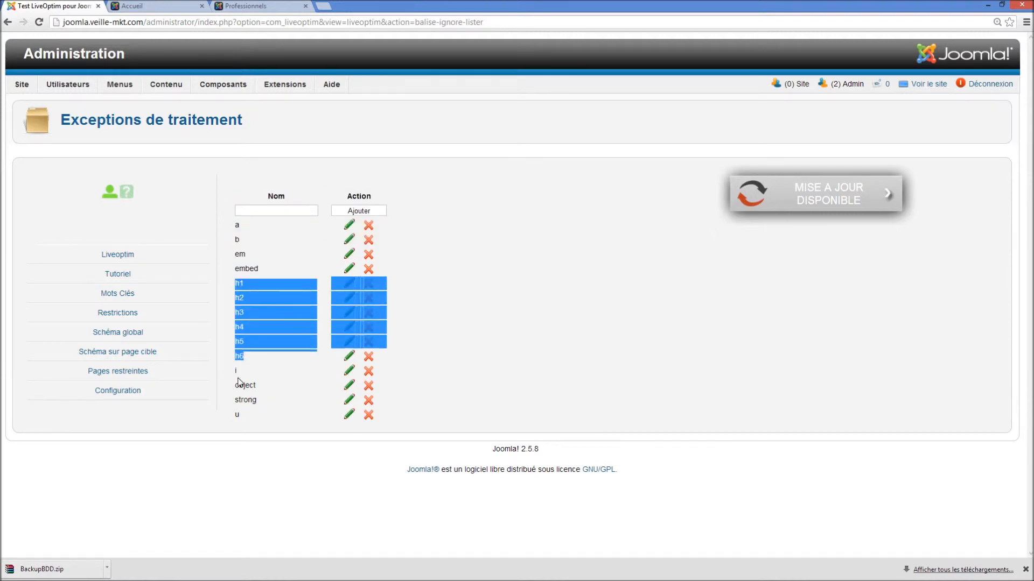
{"action": "left_click", "coordinate": [255, 372]}
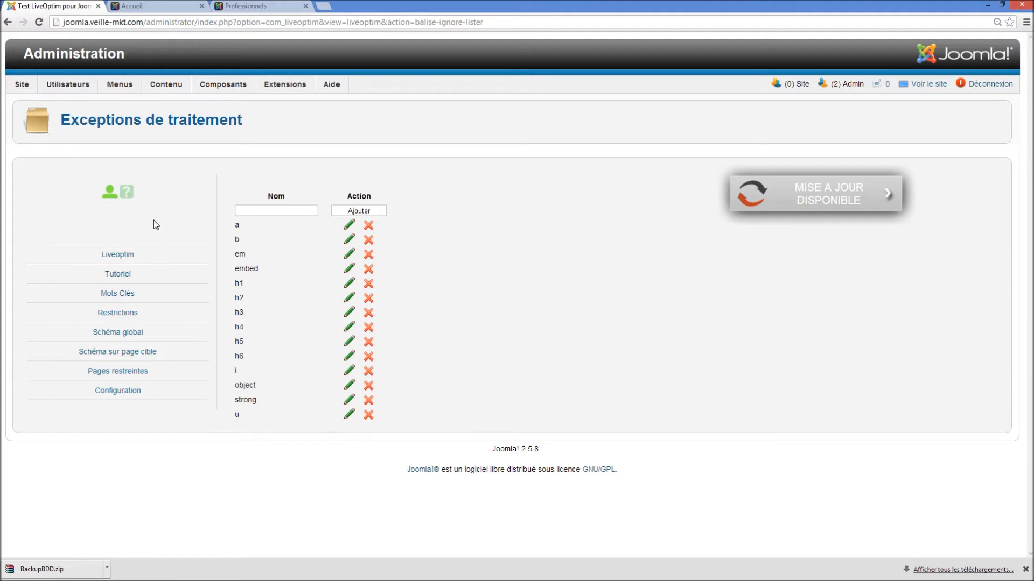
- Set the limit in the LiveOptim configuration to 2 and save it
{"action": "left_click", "coordinate": [131, 392]}
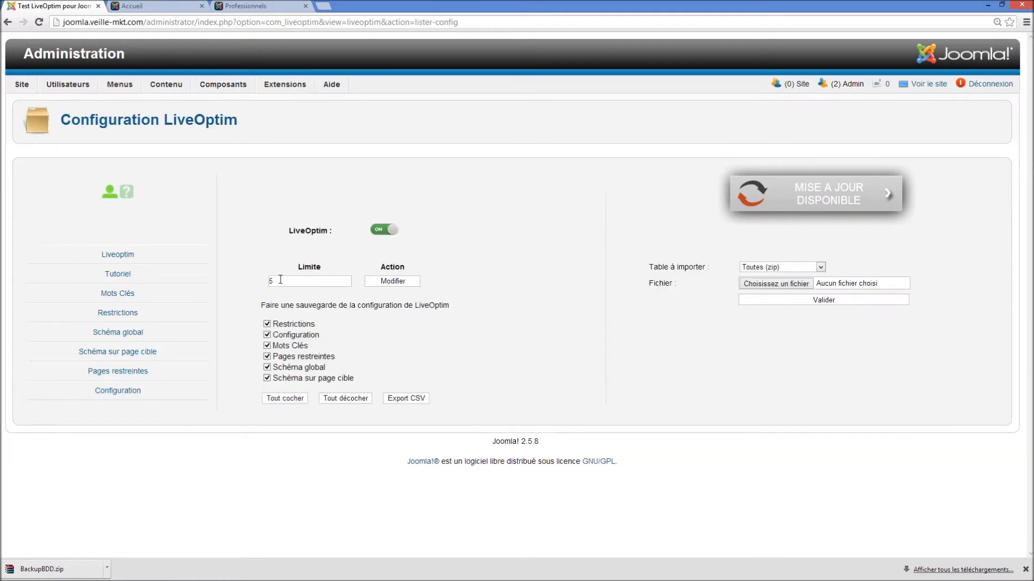
{"action": "left_click_drag", "start_coordinate": [273, 280], "coordinate": [266, 280]}
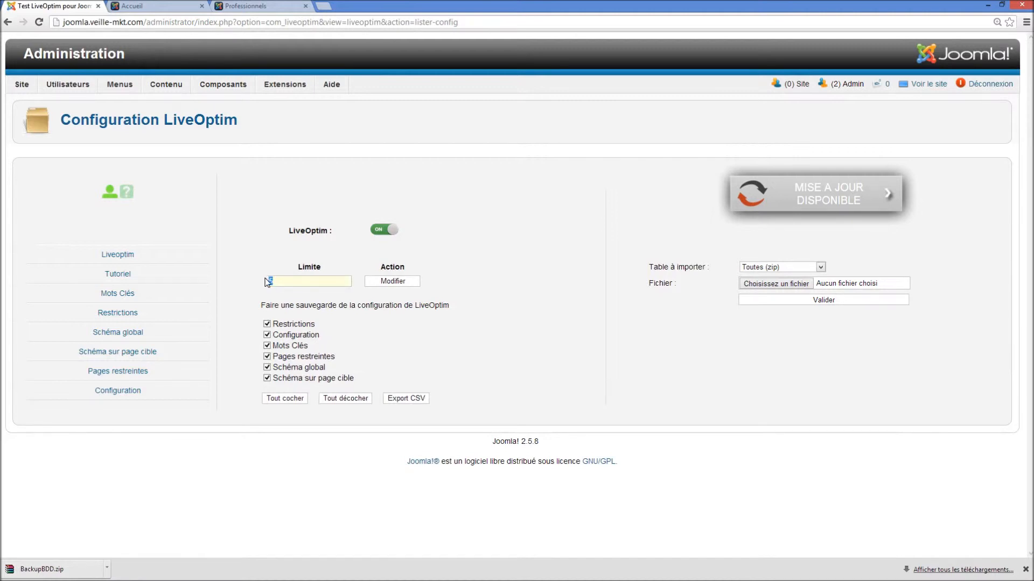
{"action": "type", "text": "2"}
{"action": "left_click", "coordinate": [405, 282]}
- Reload the site's home page and examine how the keyword is tagged in each text block under the new limit
{"action": "left_click", "coordinate": [156, 7]}
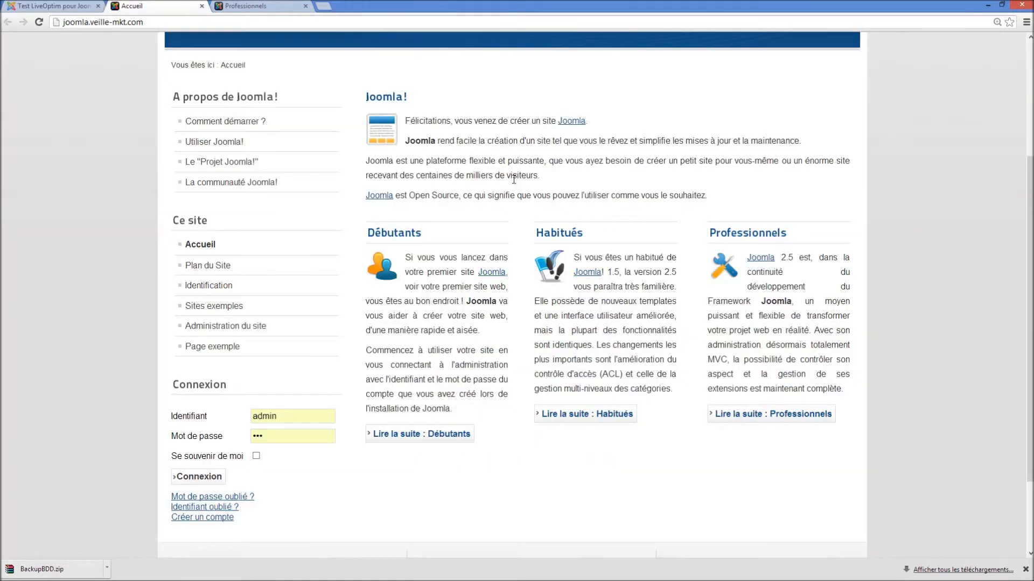
{"action": "key", "text": "F5"}
{"action": "double_click", "coordinate": [380, 196]}
{"action": "left_click", "coordinate": [471, 180]}
{"action": "scroll", "coordinate": [501, 277], "scroll_direction": "up", "scroll_amount": 2}
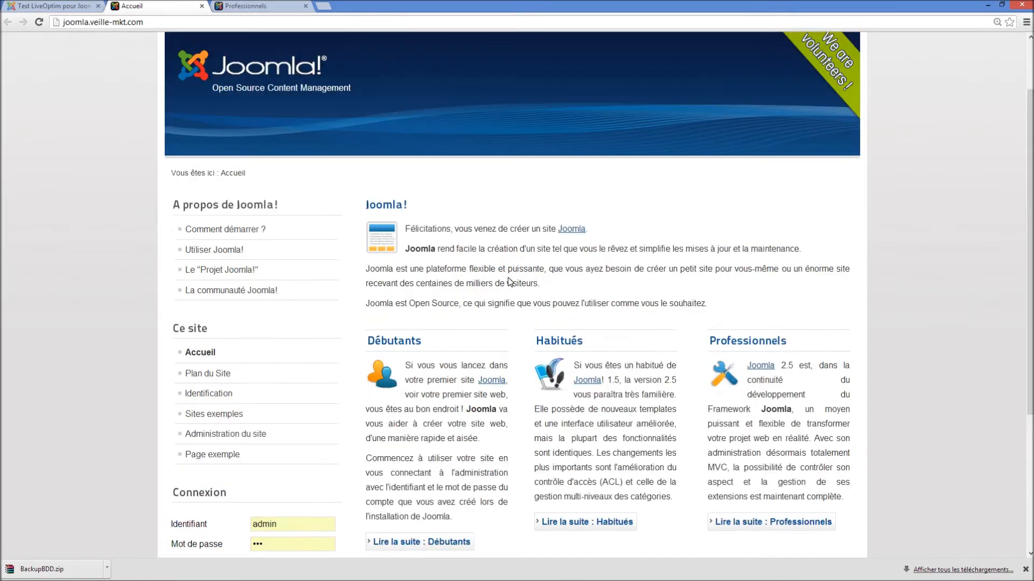
- Export all LiveOptim settings as CSV and download the backup archive, then view the tables available for import
{"action": "left_click", "coordinate": [68, 4]}
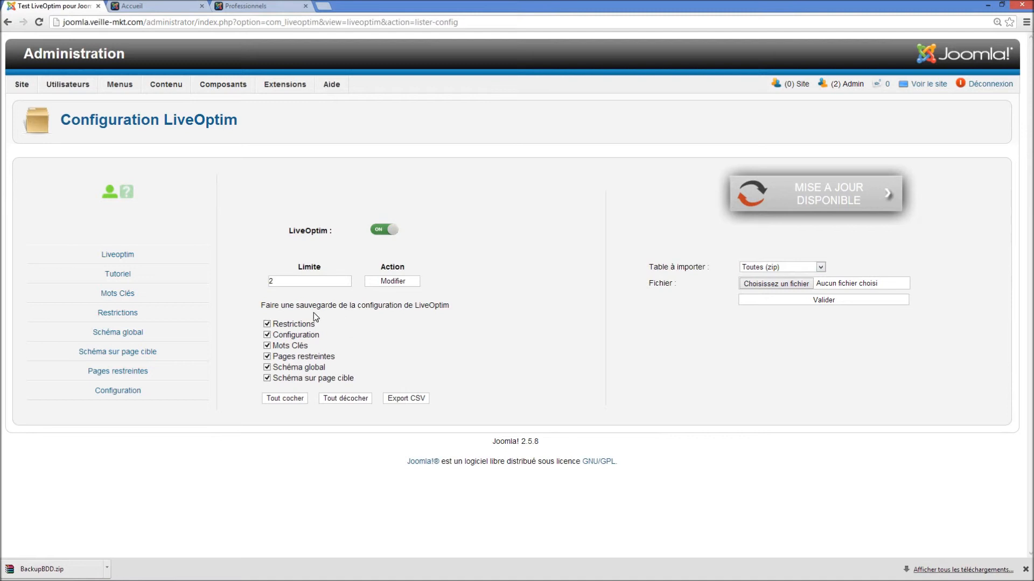
{"action": "left_click", "coordinate": [406, 398]}
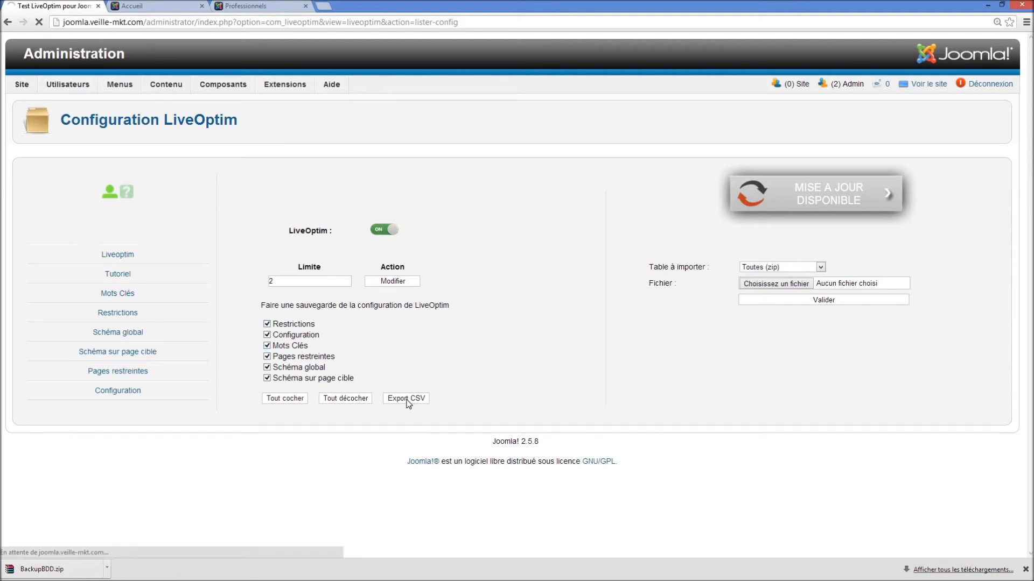
{"action": "left_click", "coordinate": [453, 416]}
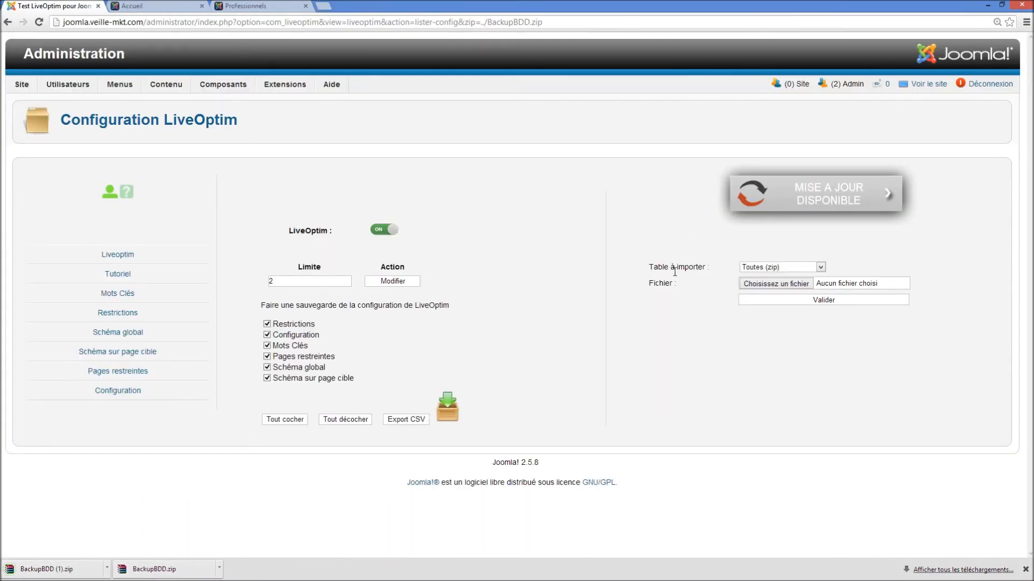
{"action": "left_click", "coordinate": [774, 267]}
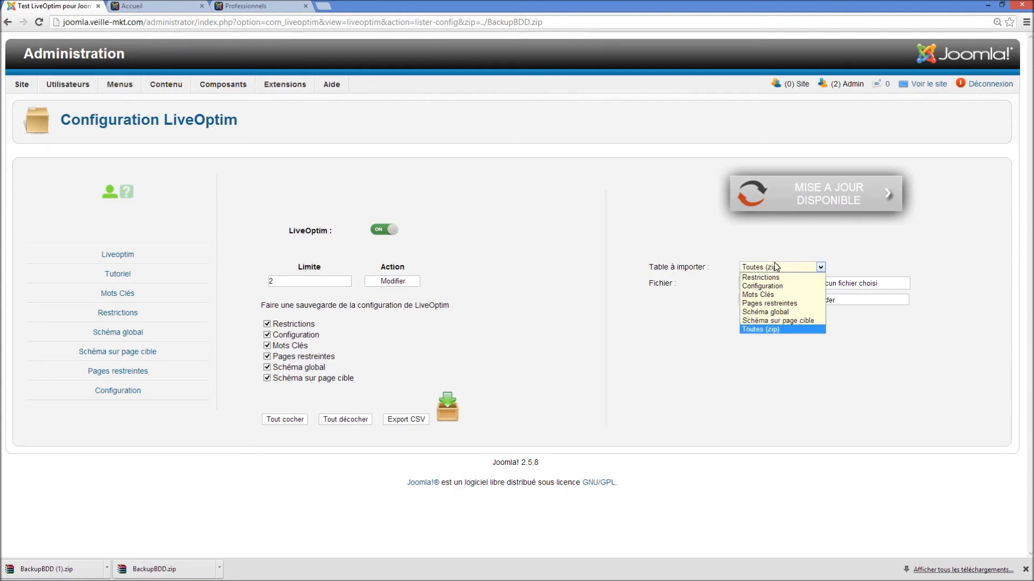
{"action": "left_click", "coordinate": [619, 239]}
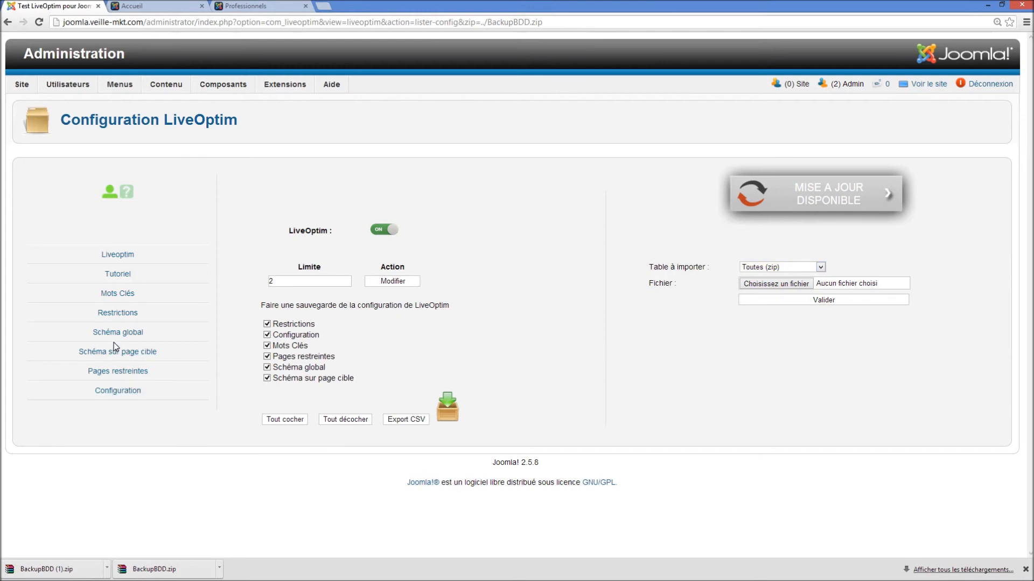
- Switch LiveOptim off and check the home page's keyword tagging, finishing at the extension's Tutoriel page
{"action": "left_click", "coordinate": [384, 231]}
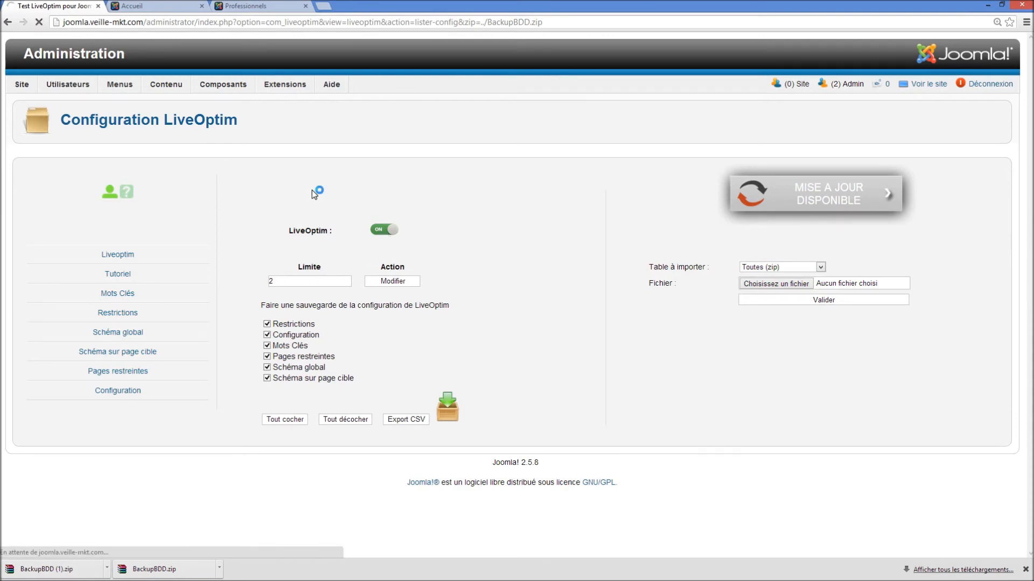
{"action": "left_click", "coordinate": [186, 6]}
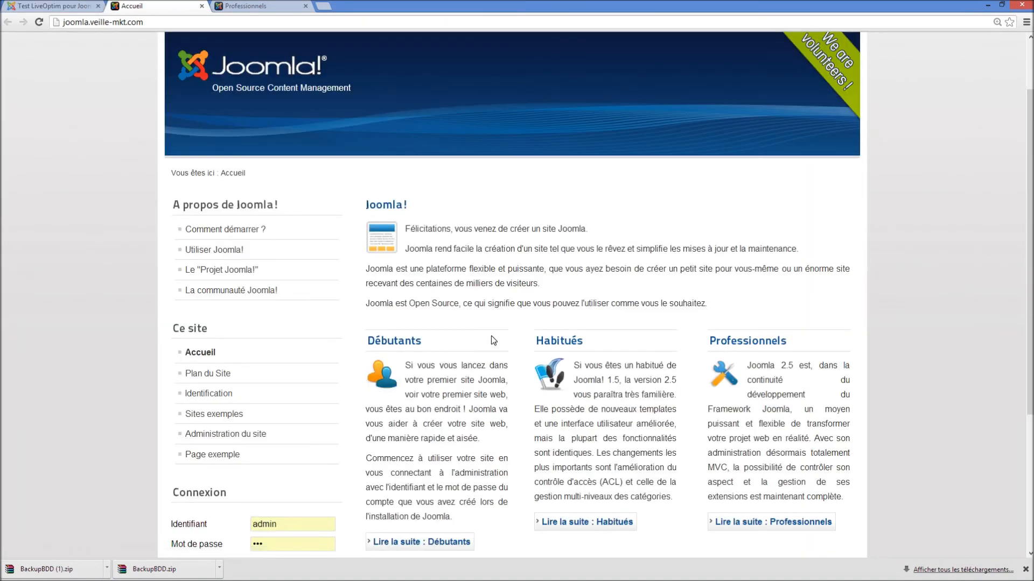
{"action": "left_click", "coordinate": [62, 6]}
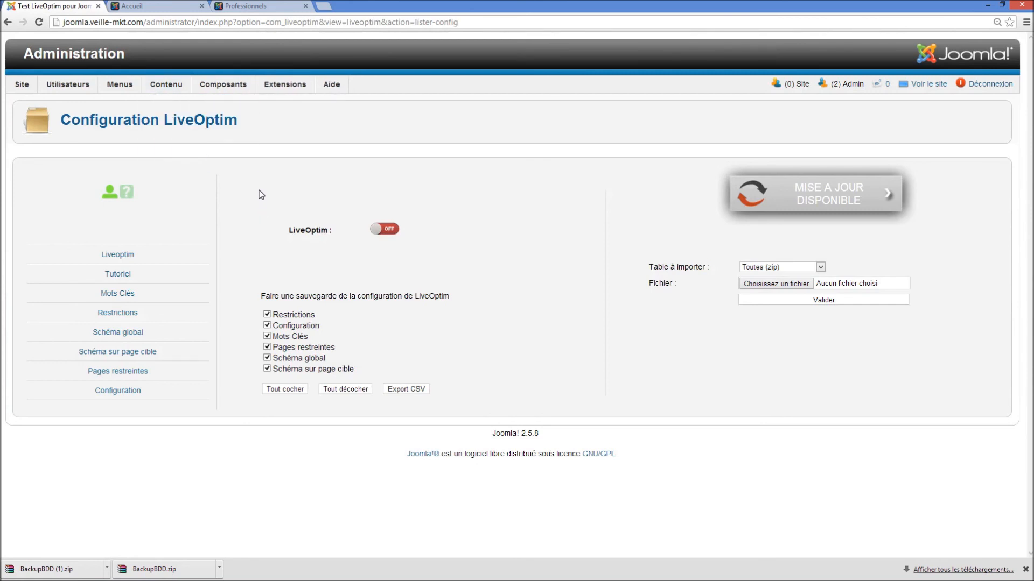
{"action": "left_click", "coordinate": [120, 274]}
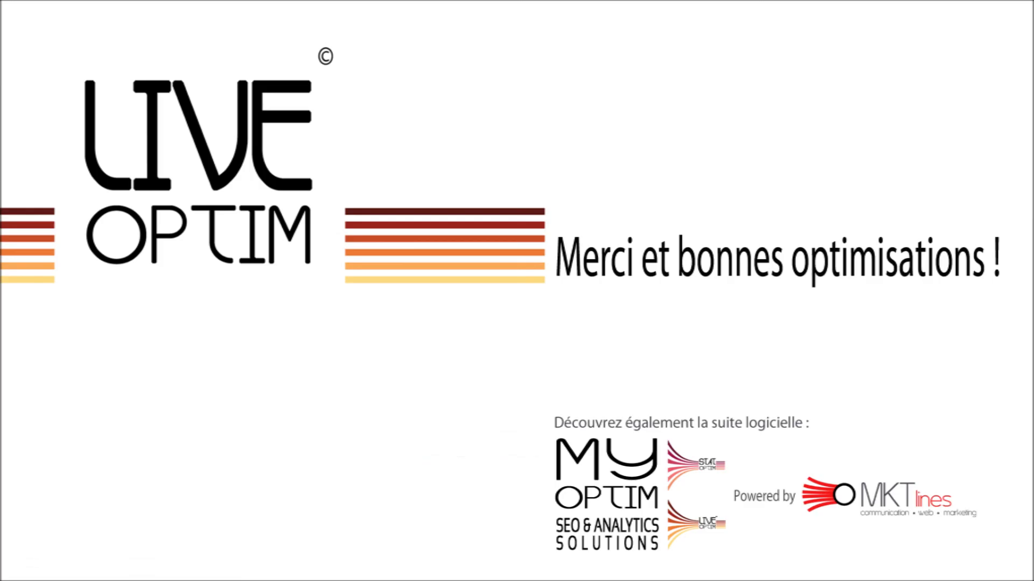